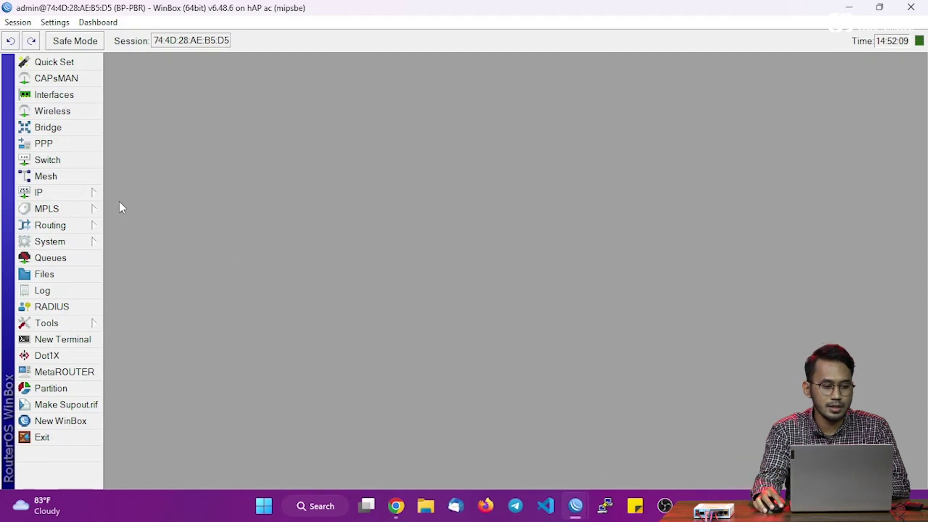
Display the router's IP address list and move its window clear of the middle of the workspace.
click(87, 193)
click(146, 123)
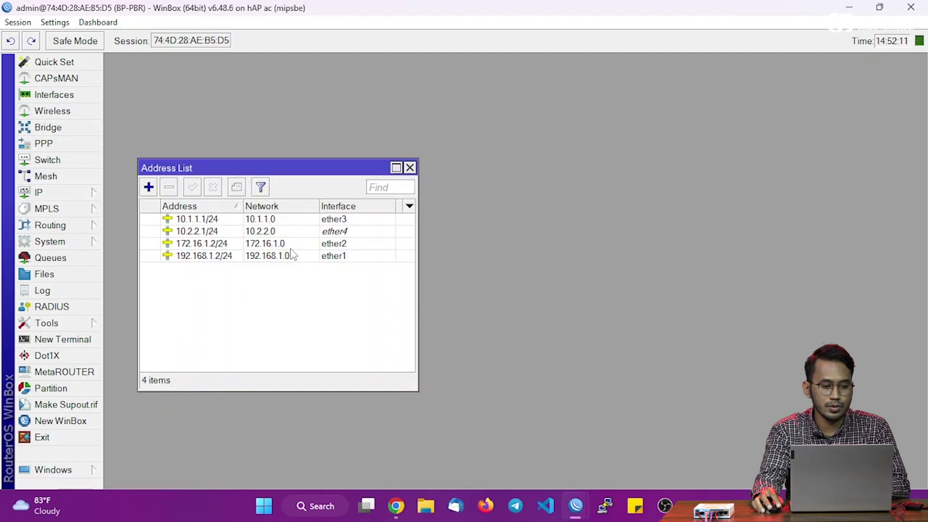
drag(270, 172, 243, 74)
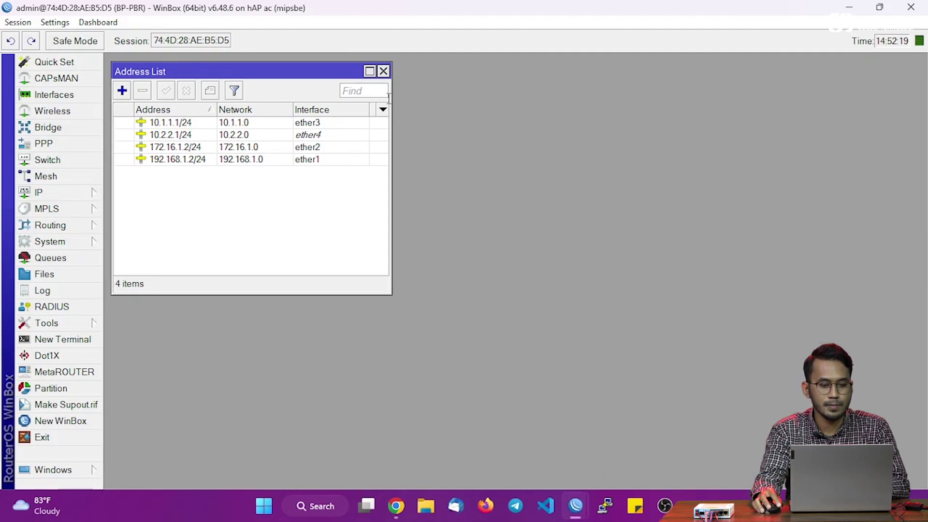
drag(329, 72, 323, 66)
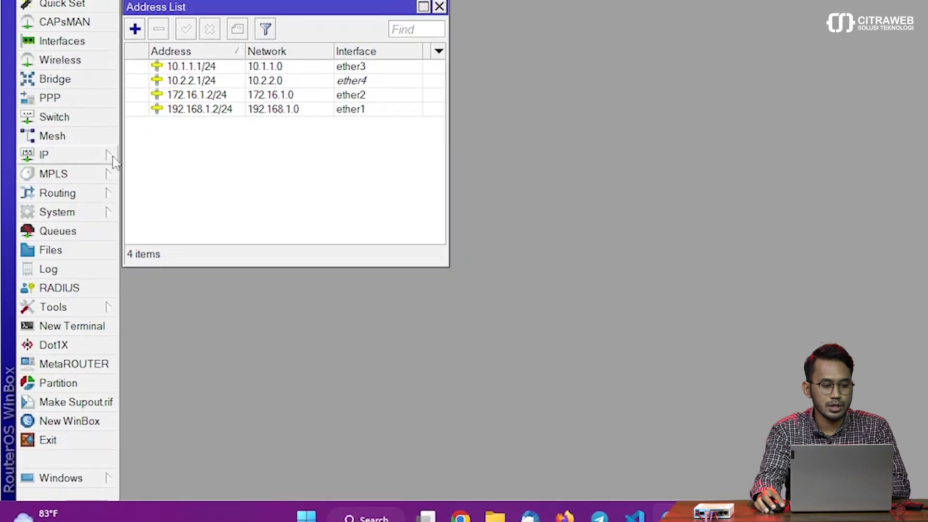
Open the IP route list at its policy routing rules and place the window beside the address list.
click(113, 157)
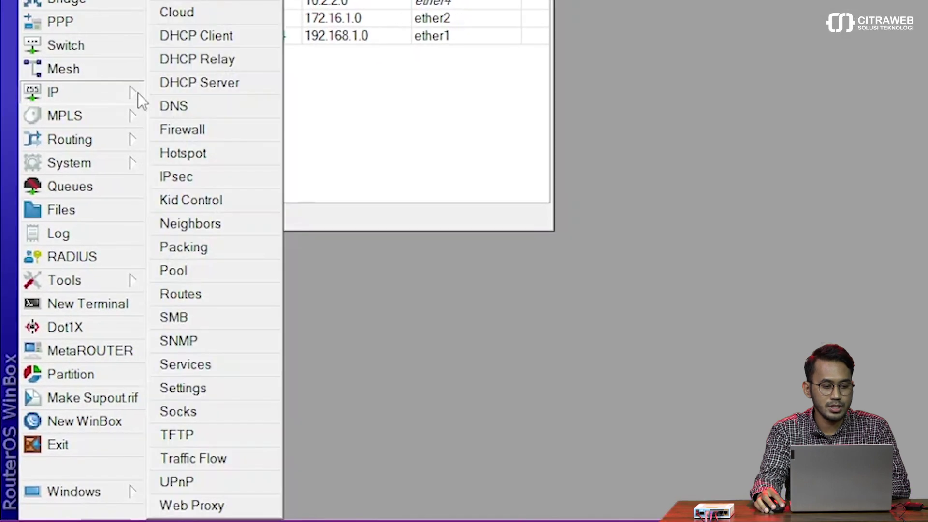
click(199, 294)
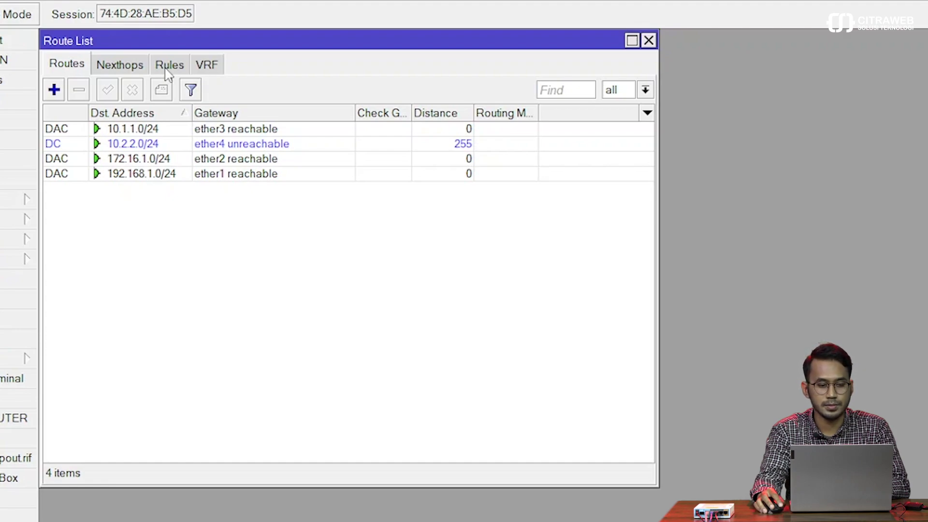
click(168, 68)
drag(178, 44, 406, 43)
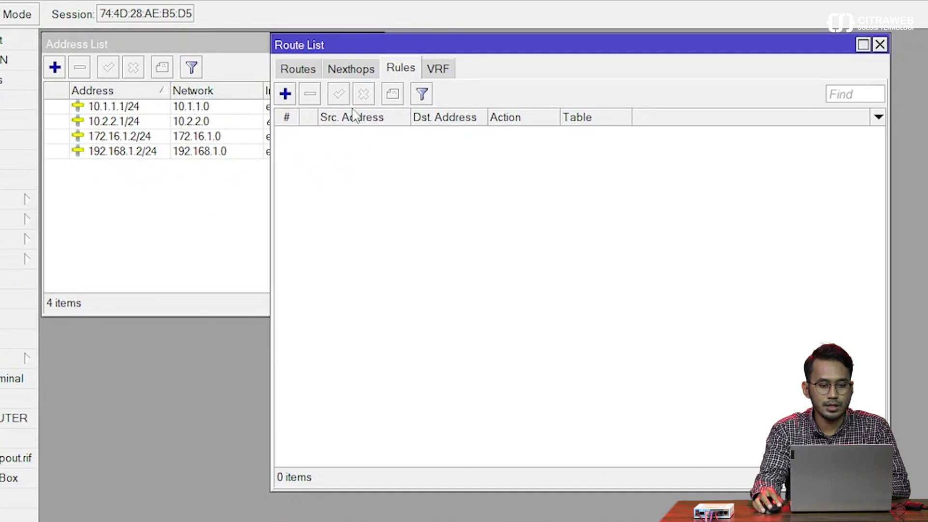
Add a policy routing rule with source address 10.1.1.0/24, action lookup and table ISPA.
click(286, 95)
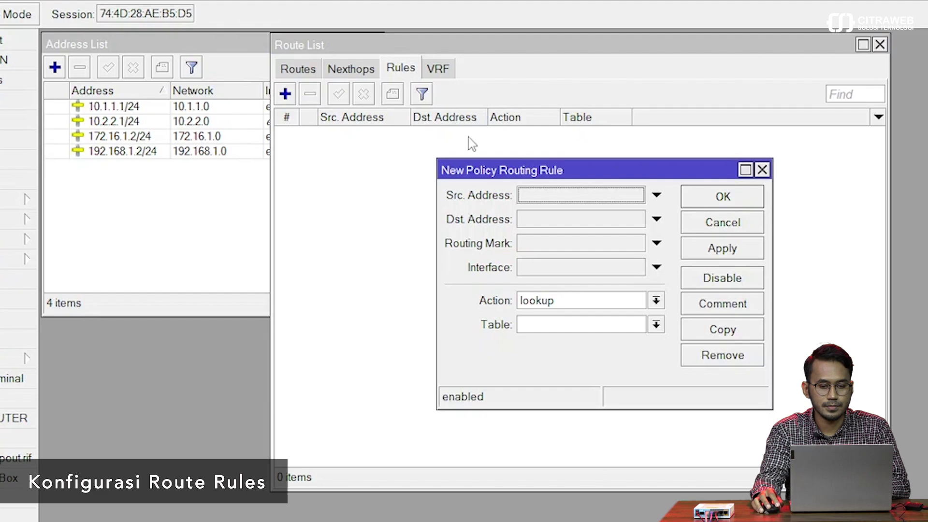
drag(583, 175, 478, 149)
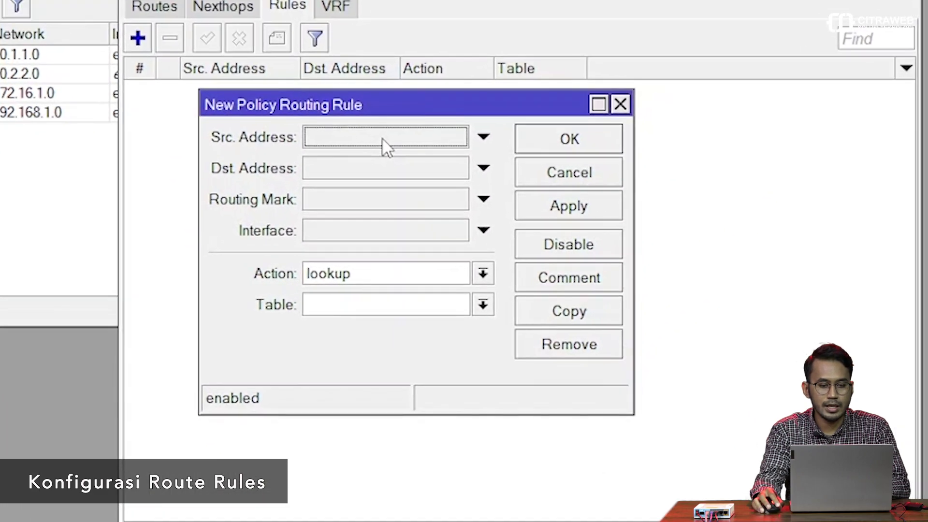
click(474, 171)
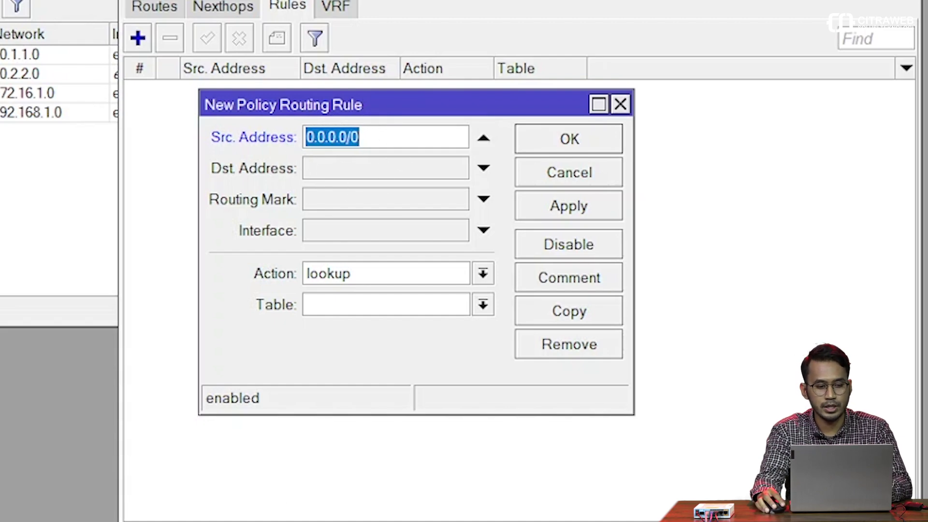
text(10.)
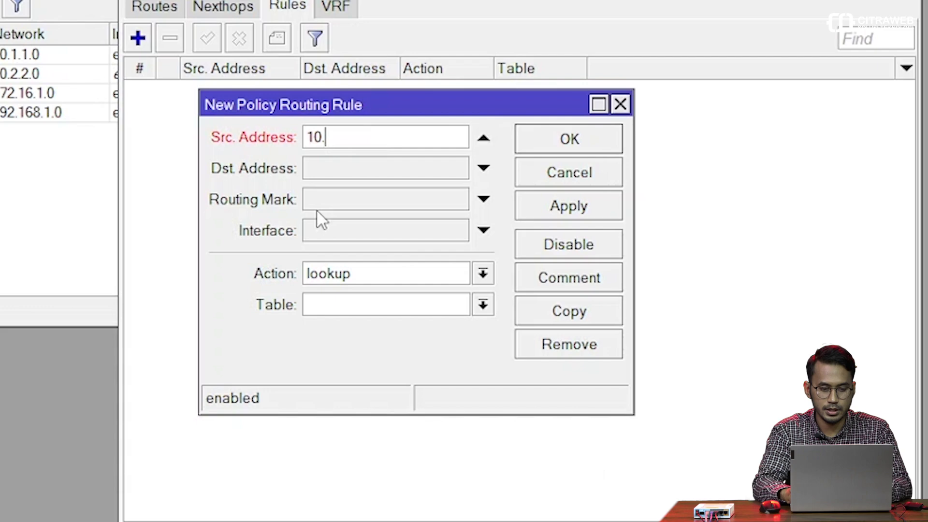
text(1.1.0/24)
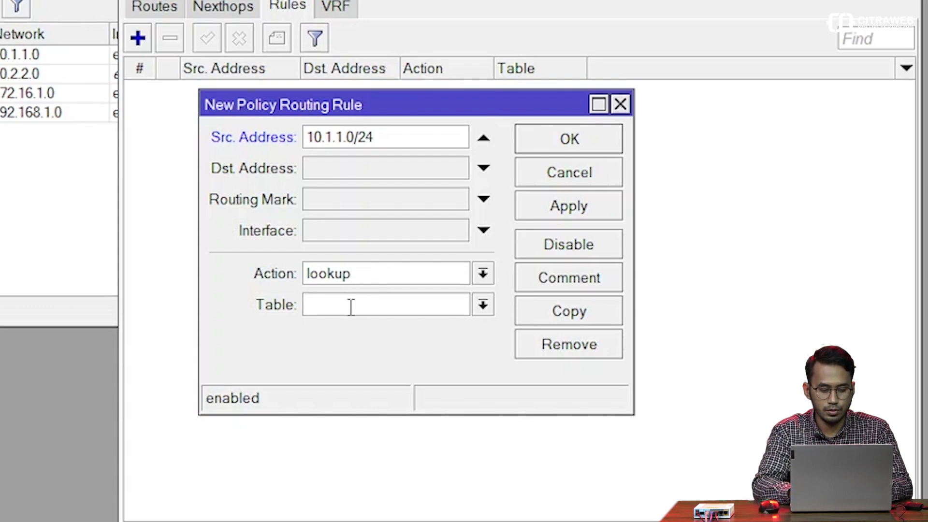
text(ISPA)
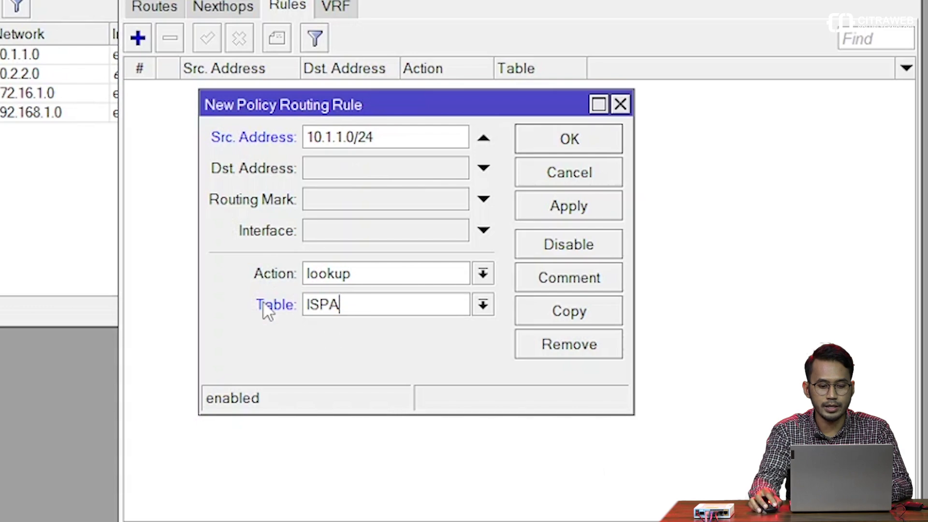
click(599, 205)
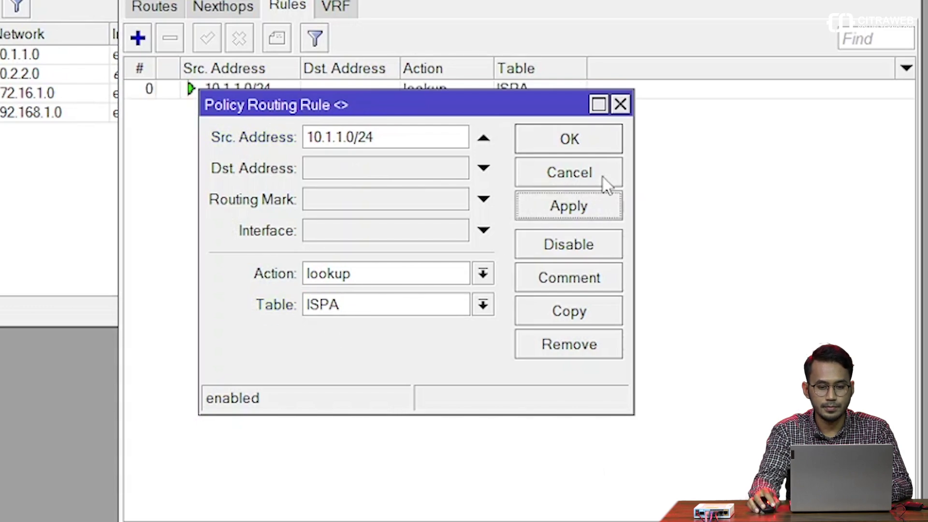
click(590, 146)
Copy the 10.1.1.0/24 routing rule into a new rule and set its source address to 10.2.2.0/24.
double_click(337, 92)
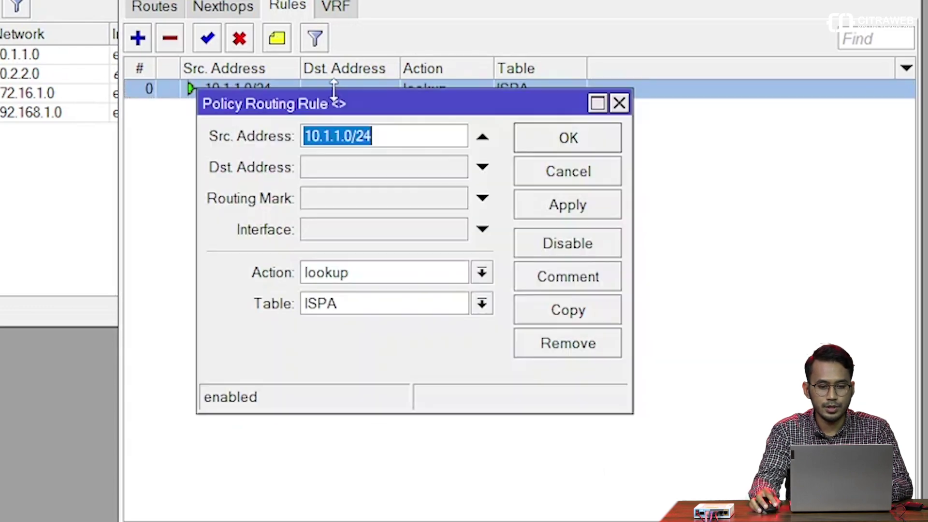
click(570, 316)
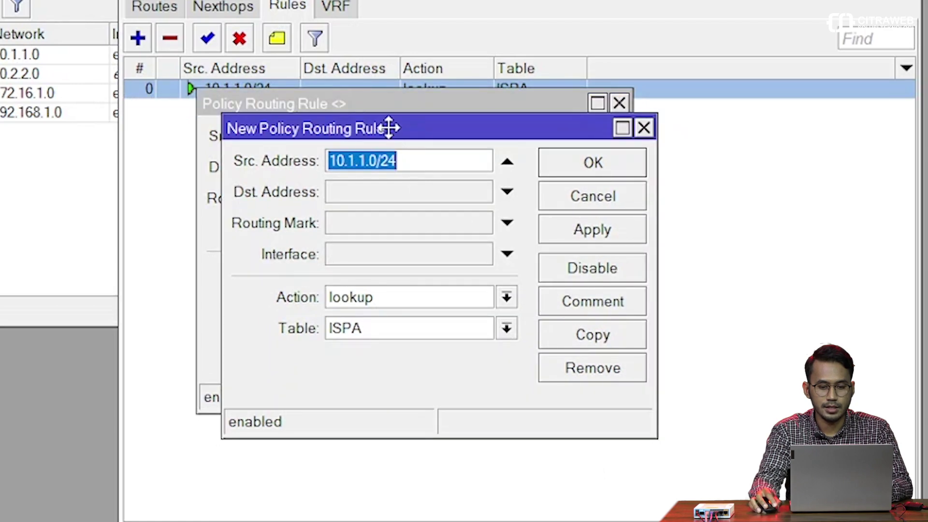
drag(388, 128, 659, 104)
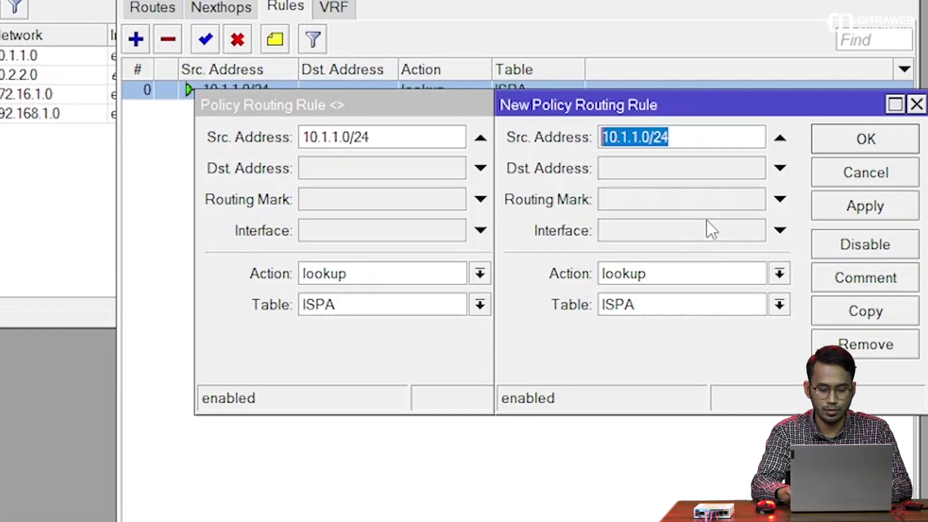
text(10.)
text(2)
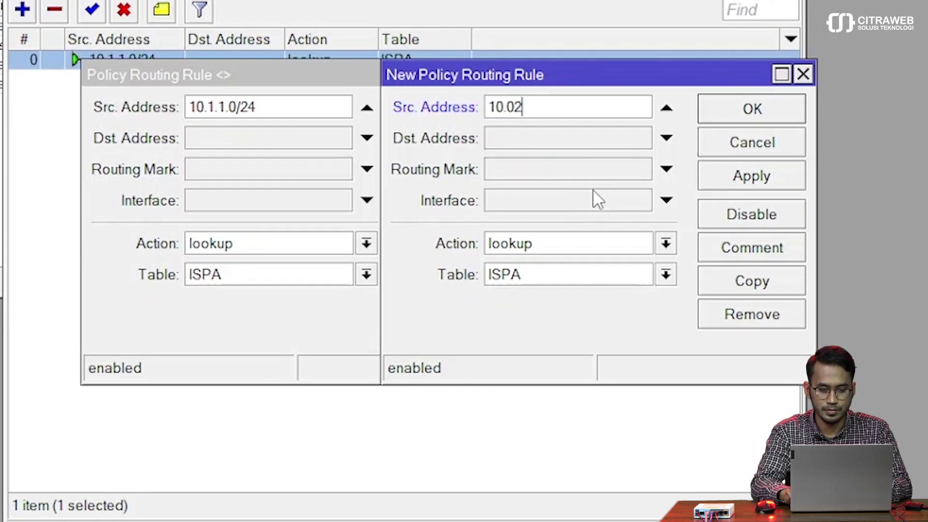
text(.2.0/24)
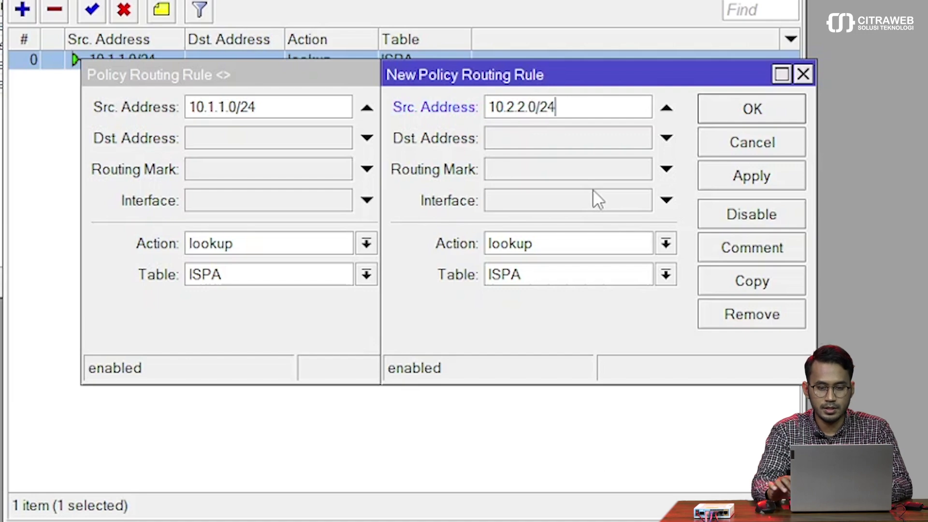
Set the copied rule's table to ISPB, save it and close both rule dialogs.
click(535, 272)
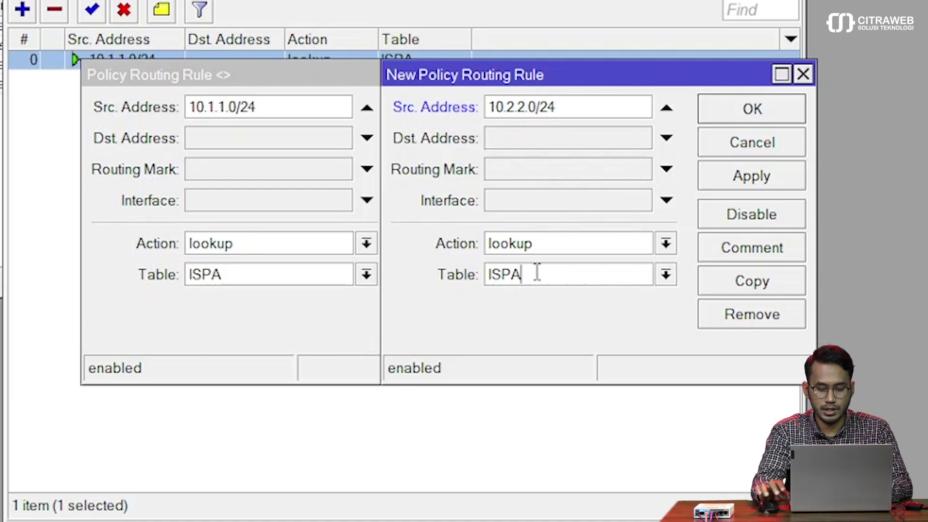
key(BackSpace)
text(B)
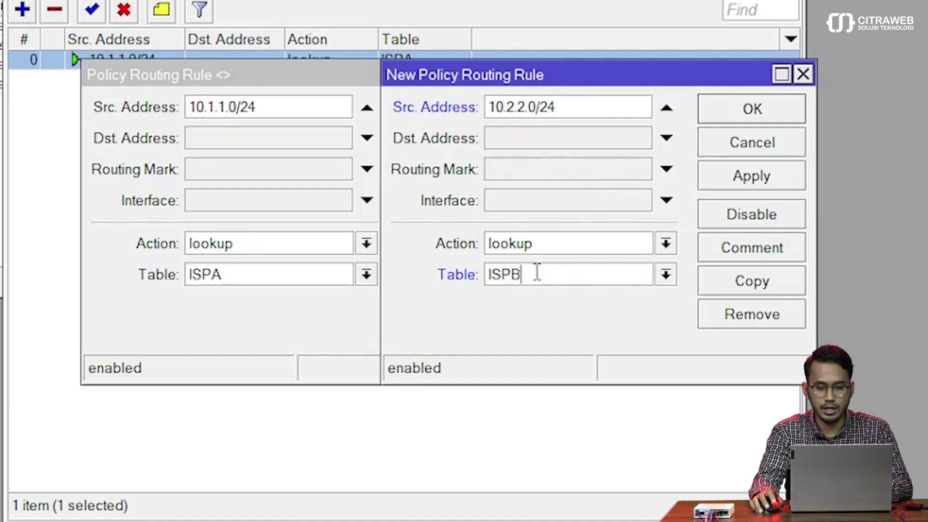
click(757, 176)
click(753, 113)
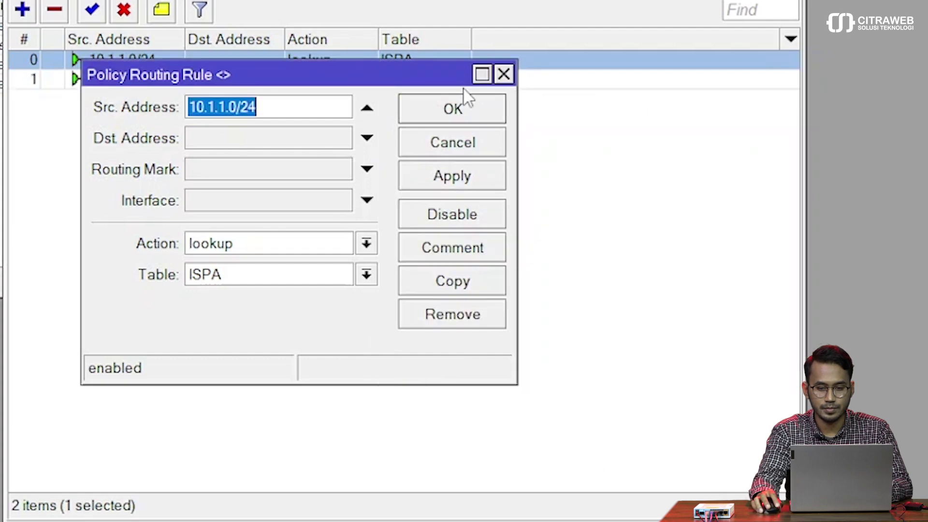
click(460, 113)
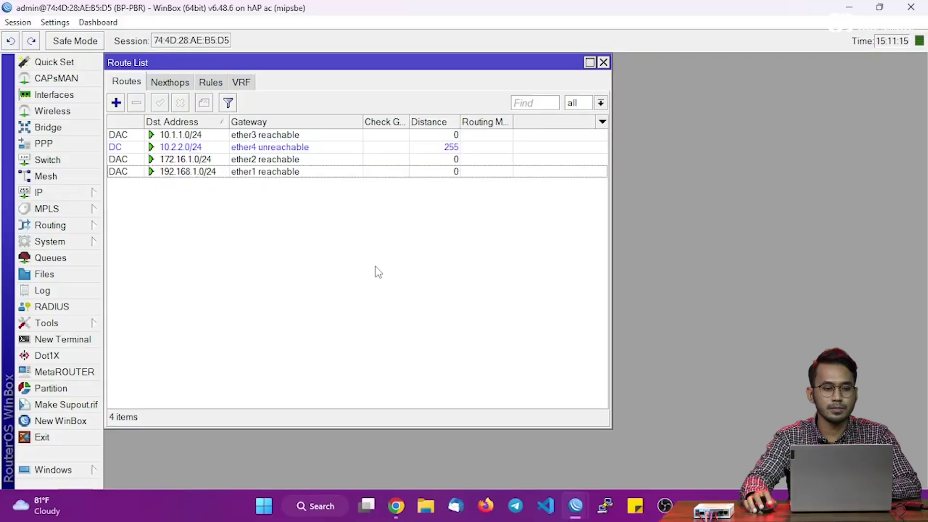
Add a default route to 0.0.0.0/0 through gateway 192.168.1.1 with routing mark ISPA.
click(116, 103)
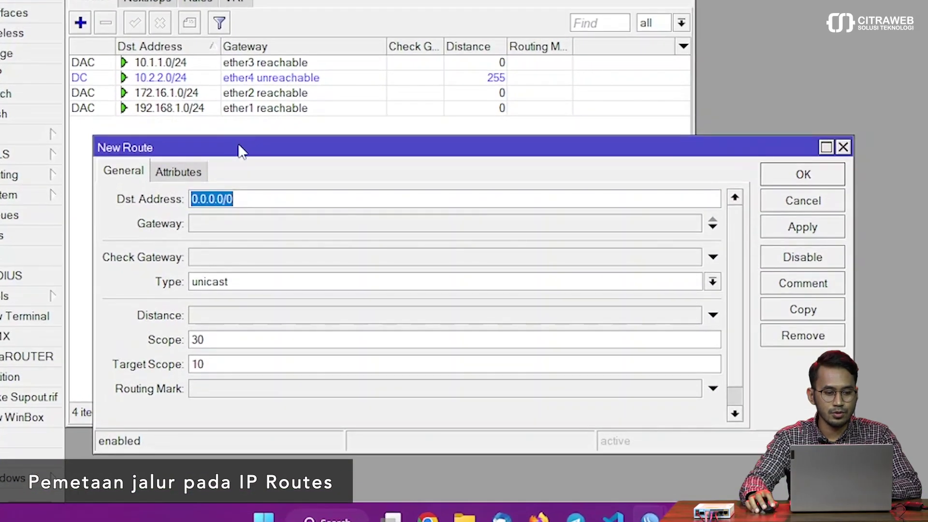
click(238, 227)
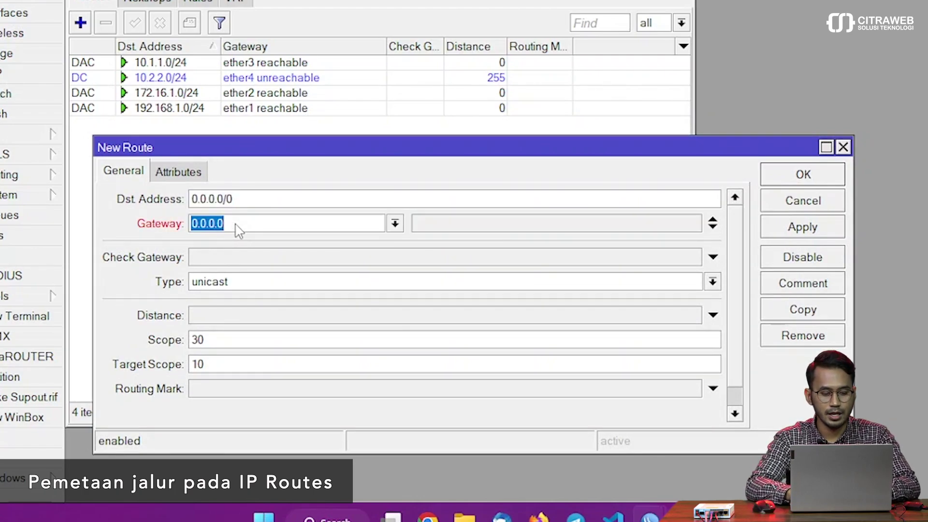
text(192.16)
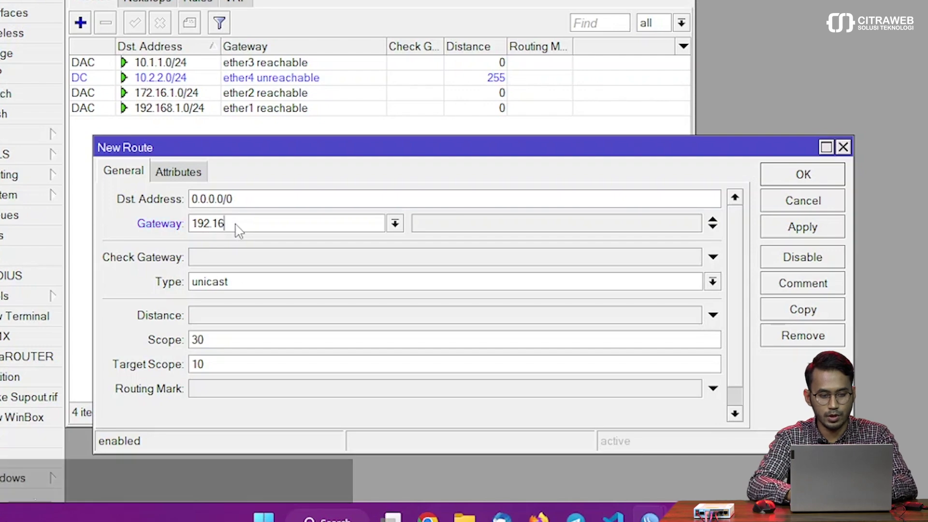
text(8.1.1)
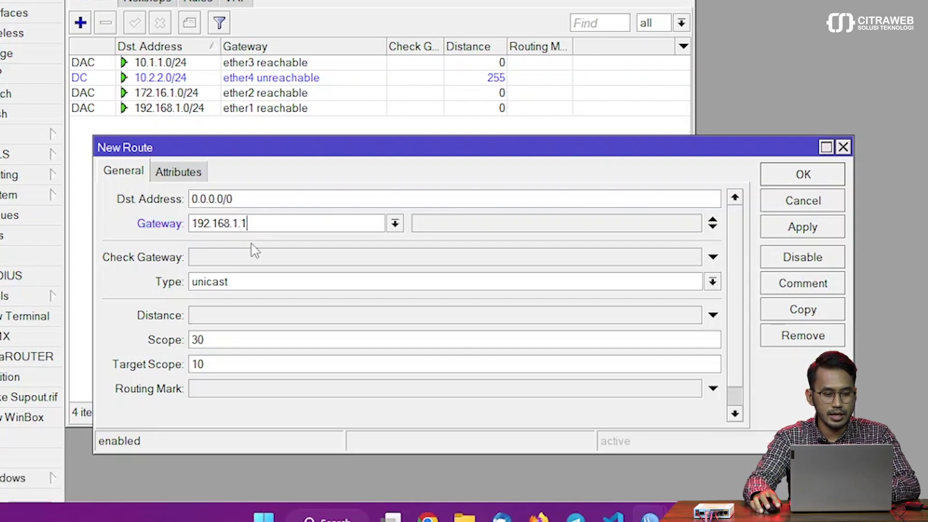
click(237, 389)
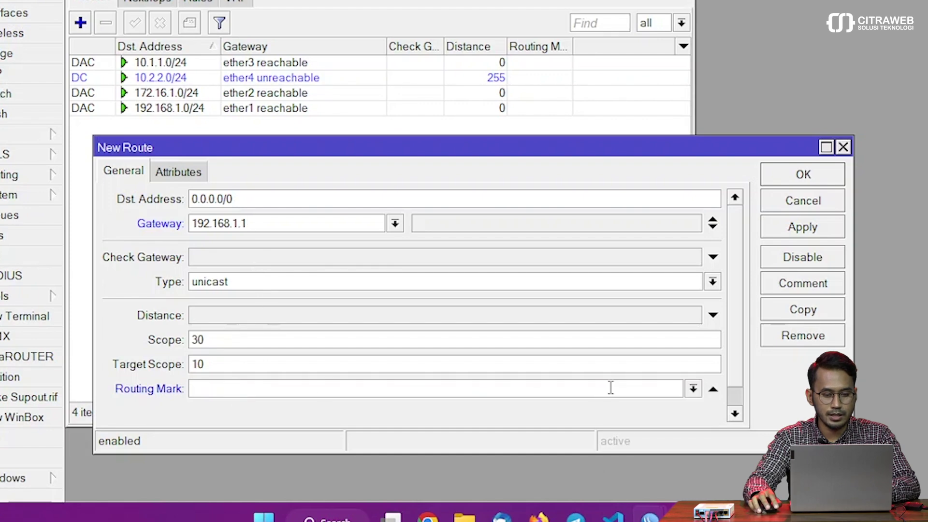
click(693, 388)
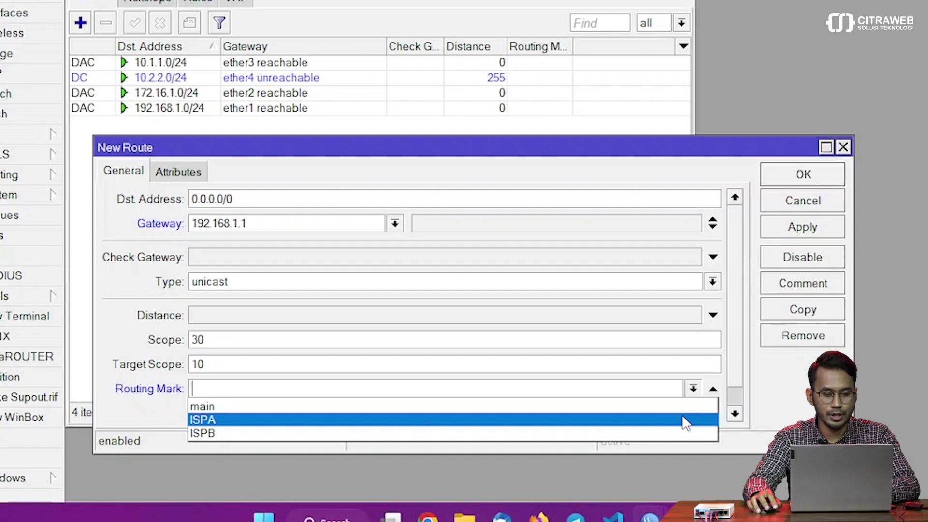
click(686, 419)
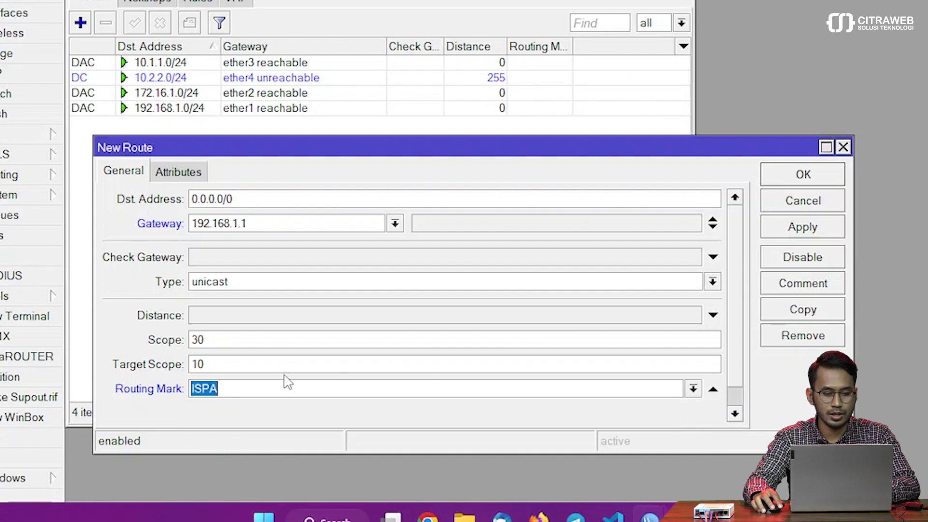
click(819, 228)
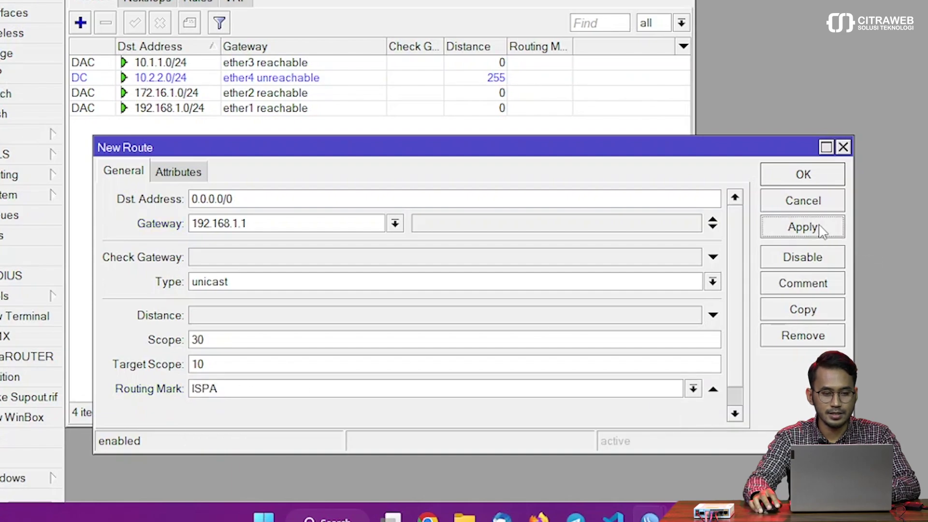
click(816, 177)
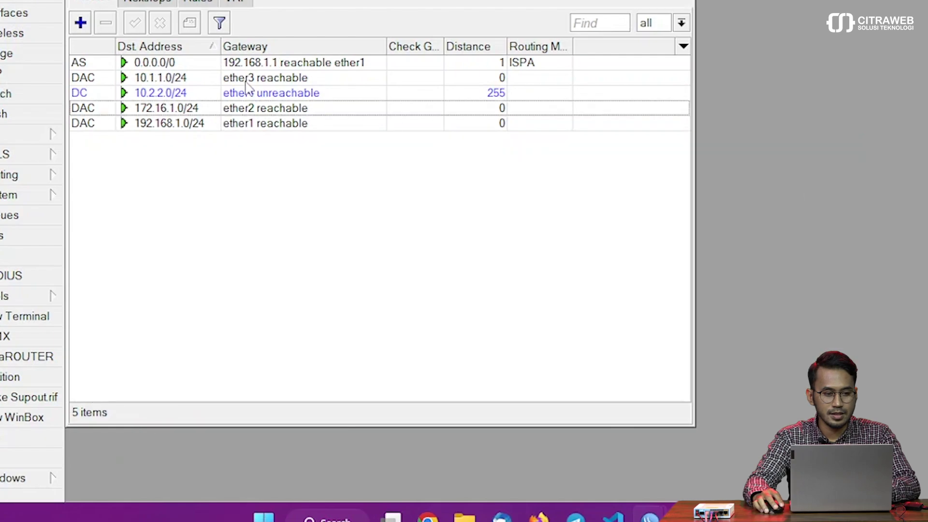
Add a default route to 0.0.0.0/0 through gateway 172.16.1.1 with routing mark ISPB and save it.
click(82, 23)
click(233, 224)
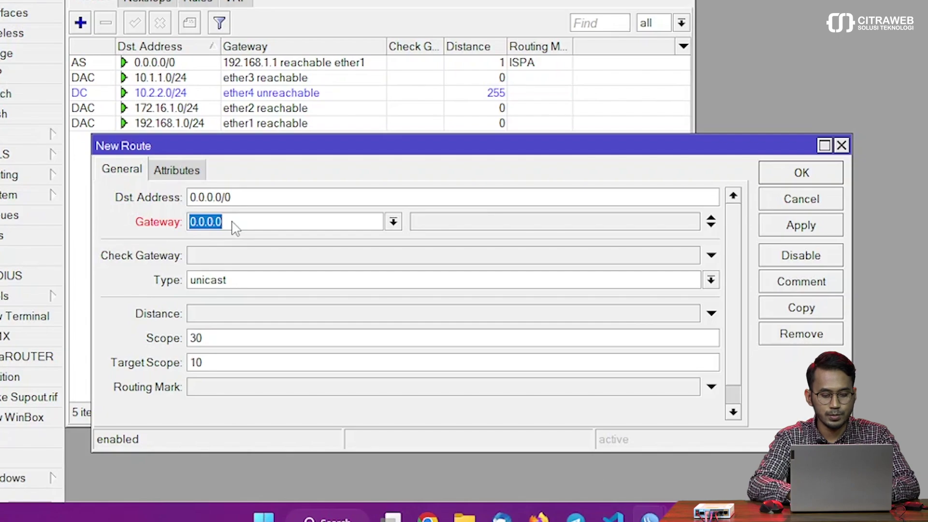
text(172)
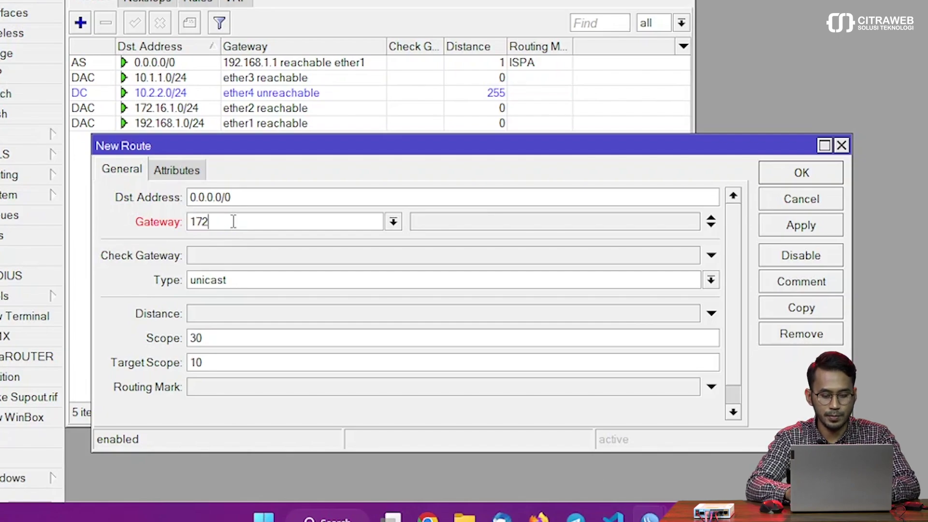
text(.16.1)
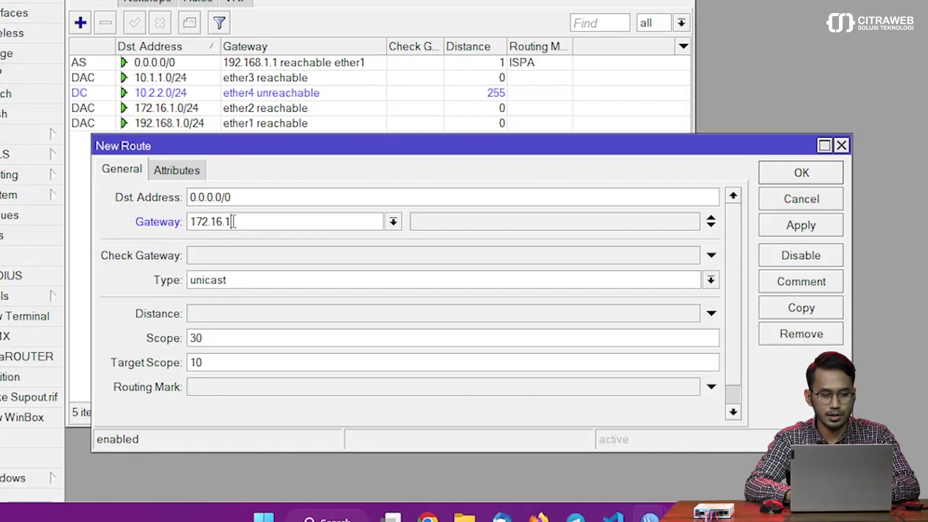
text(.1)
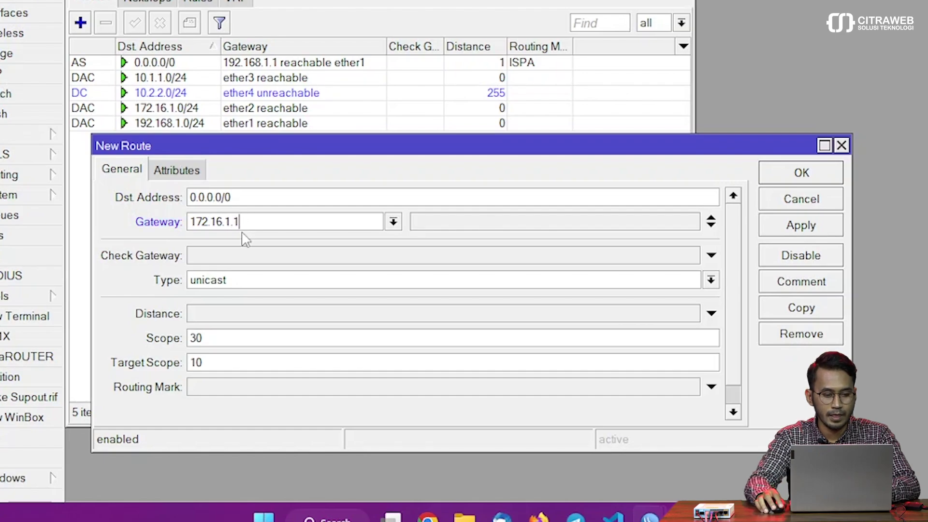
click(232, 394)
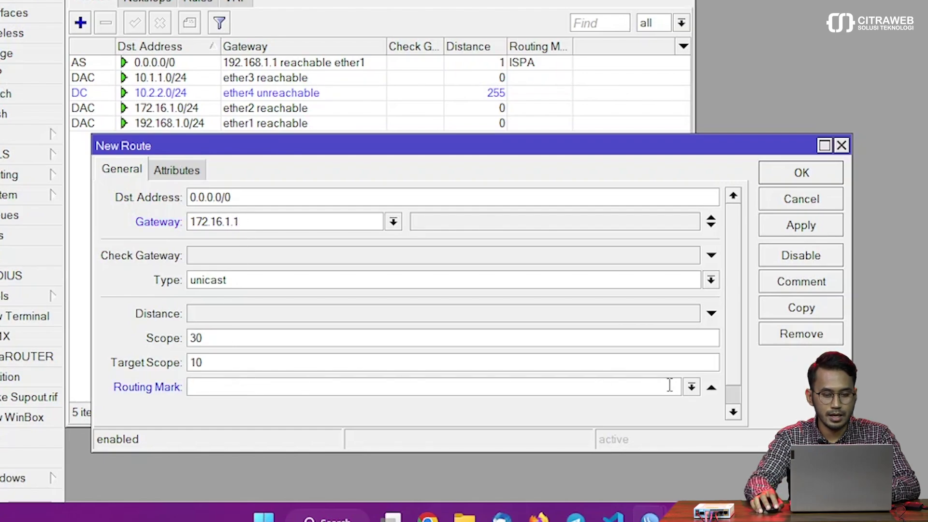
click(692, 386)
click(669, 434)
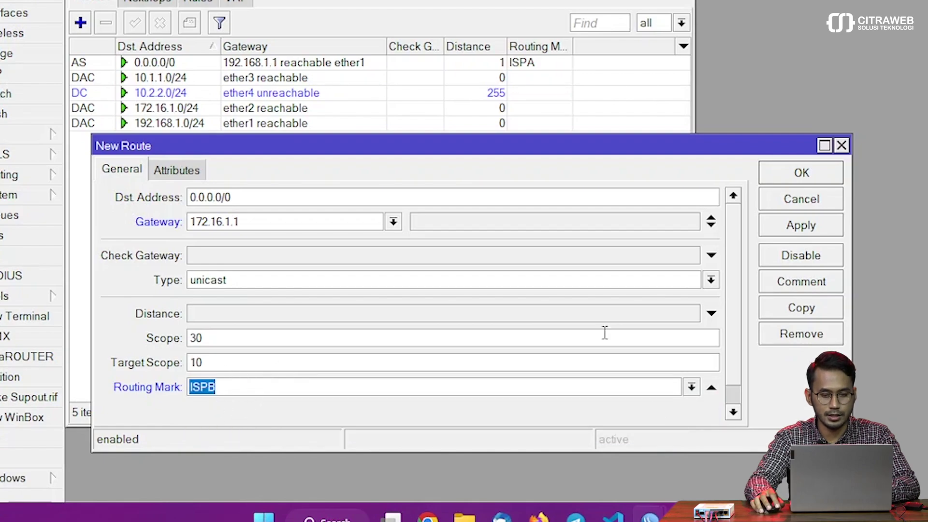
click(828, 227)
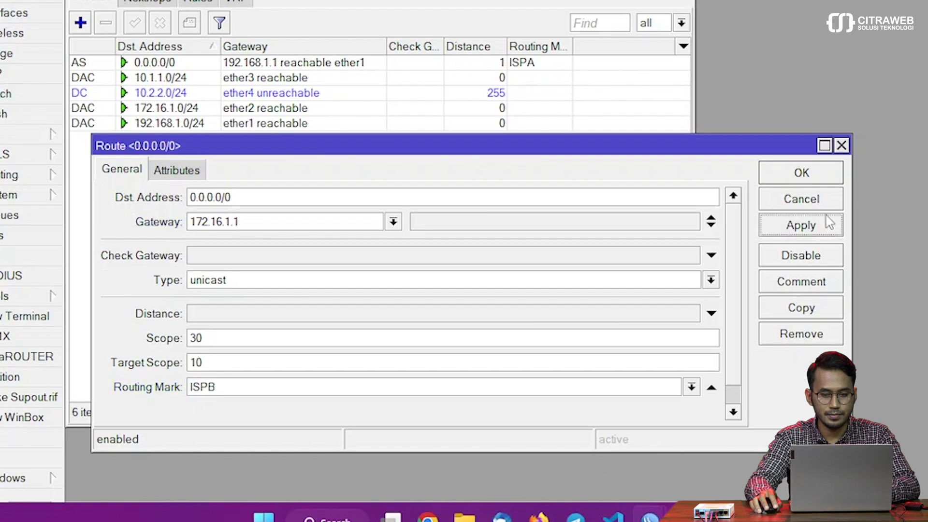
click(806, 175)
Add the comment ISP1 to the default route through 192.168.1.1 with routing mark ISPA.
click(201, 62)
click(189, 23)
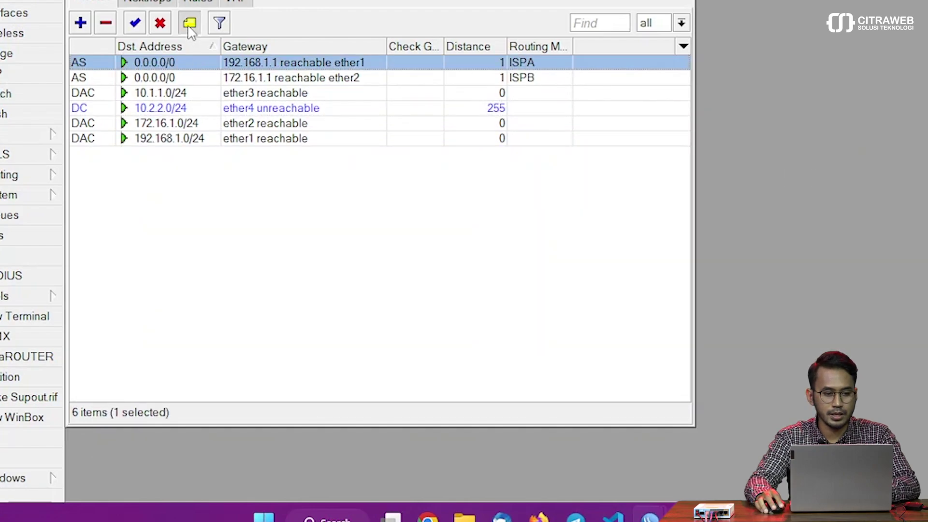
text(ISP)
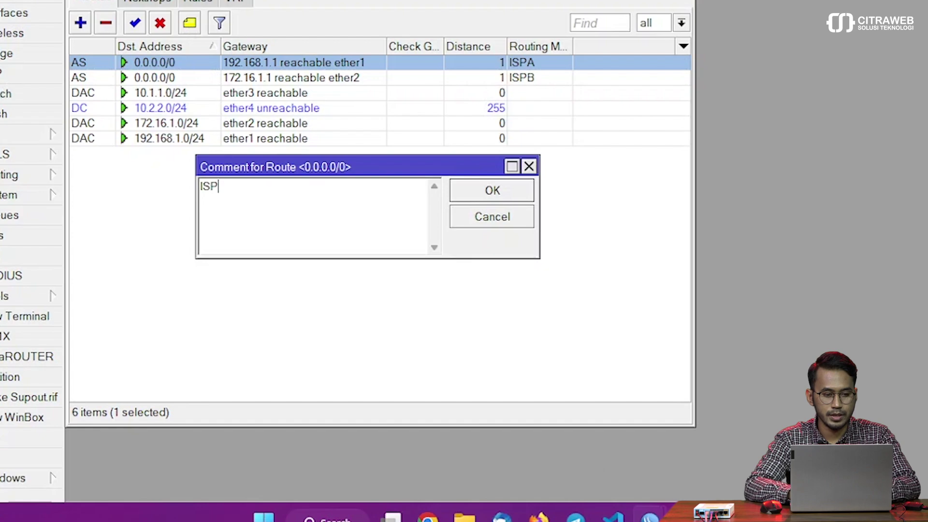
text(1)
key(Return)
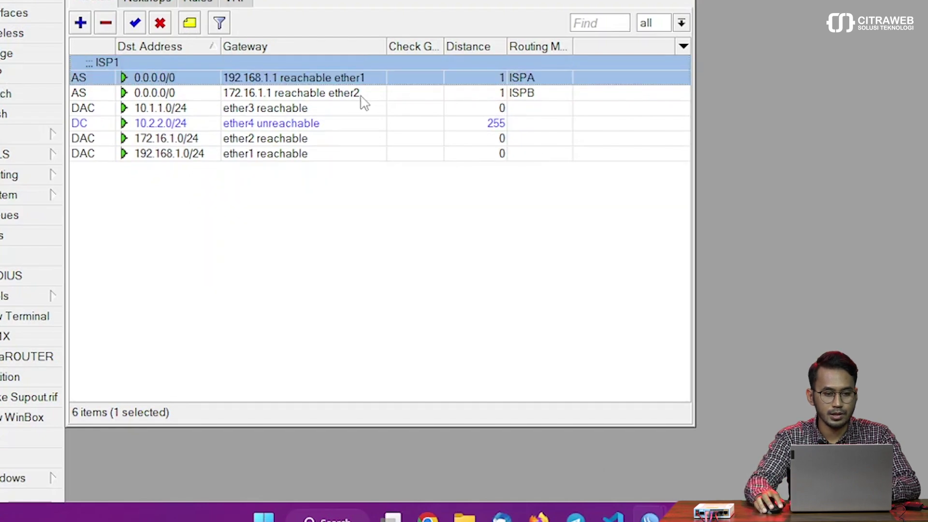
Add the comment ISP2 to the default route through 172.16.1.1 with routing mark ISPB.
click(364, 96)
click(190, 22)
text(ISP)
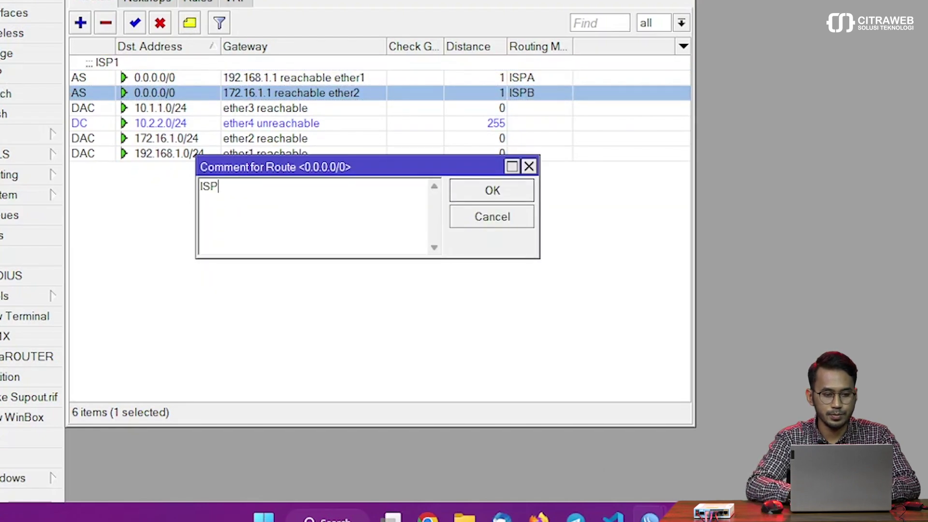
text(2)
key(Return)
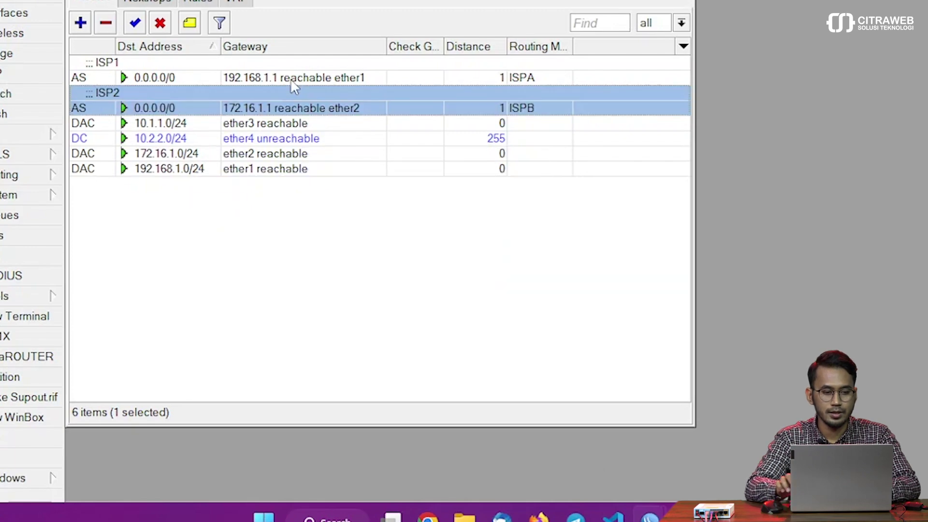
ctrl+click(289, 79)
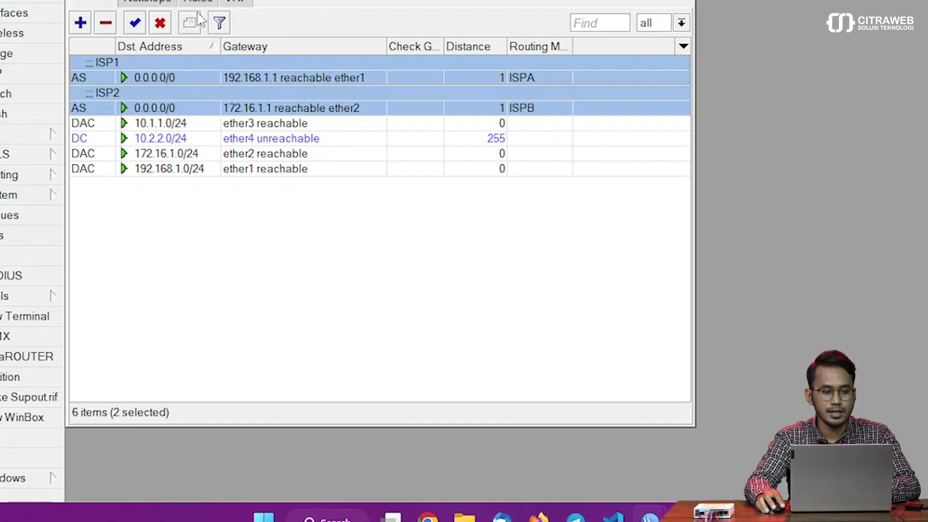
click(242, 80)
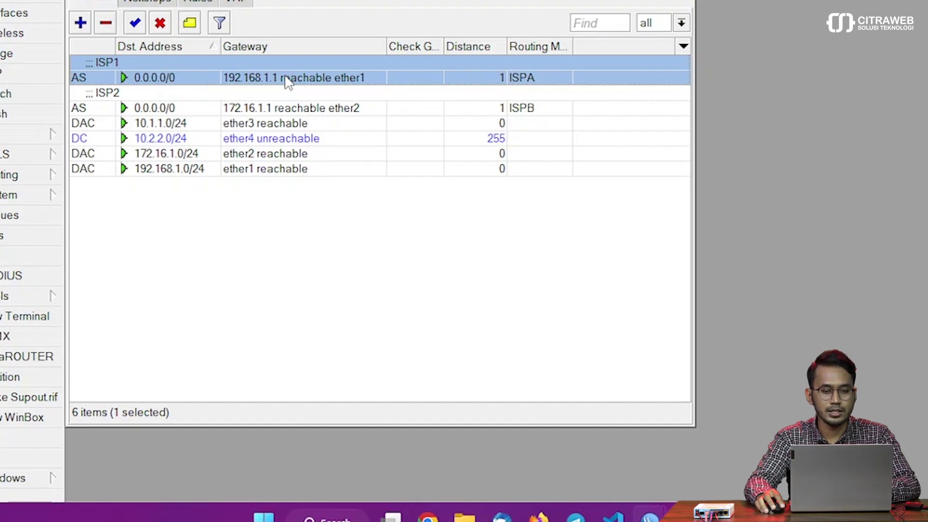
click(167, 206)
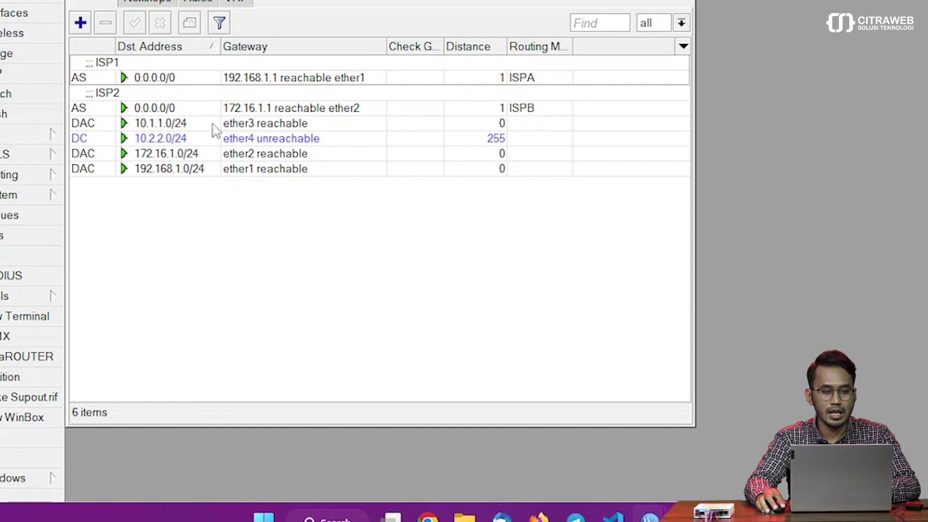
Add a backup default route to 0.0.0.0/0 through gateway 192.168.1.1 with distance 2 and routing mark ISPB.
click(80, 22)
drag(231, 139, 210, 183)
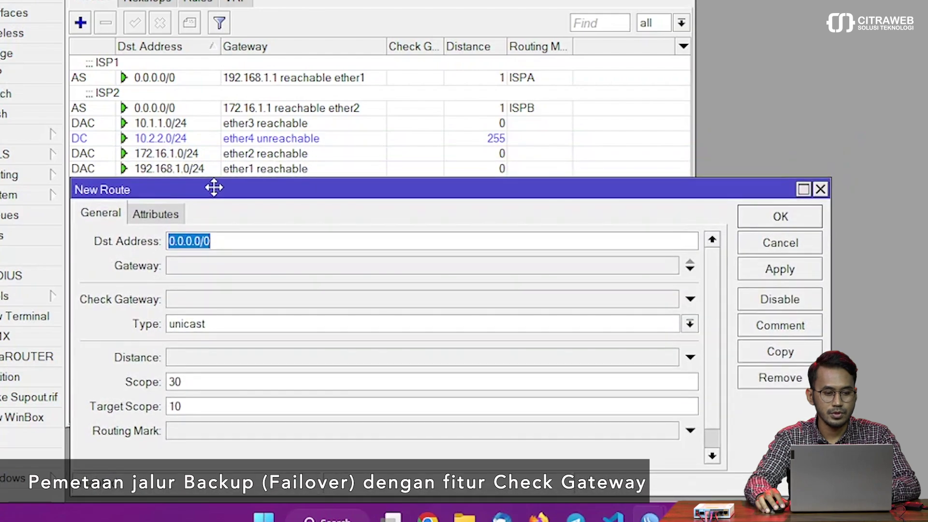
click(208, 266)
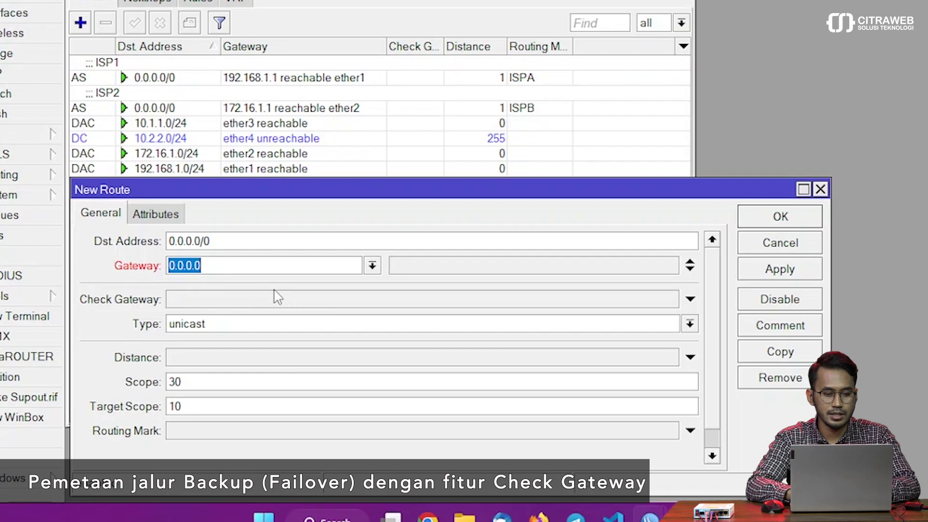
text(192.168.)
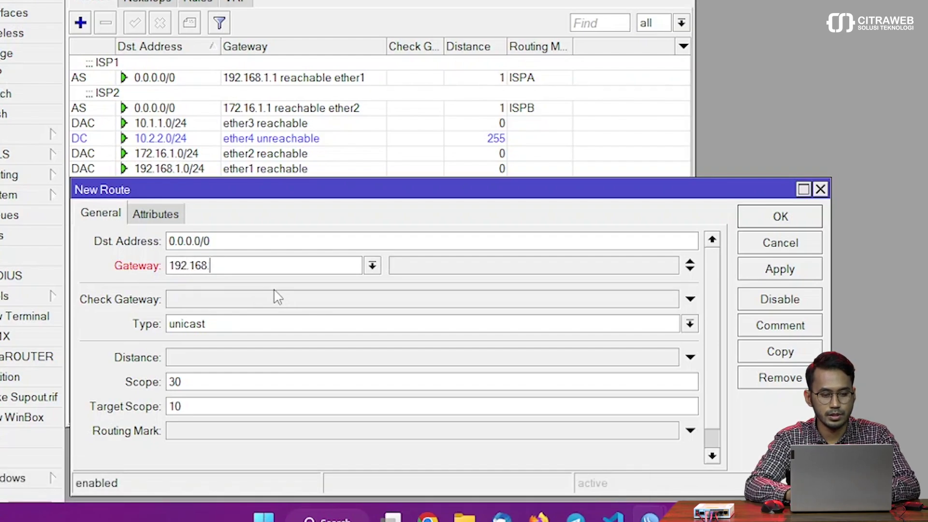
text(1.1)
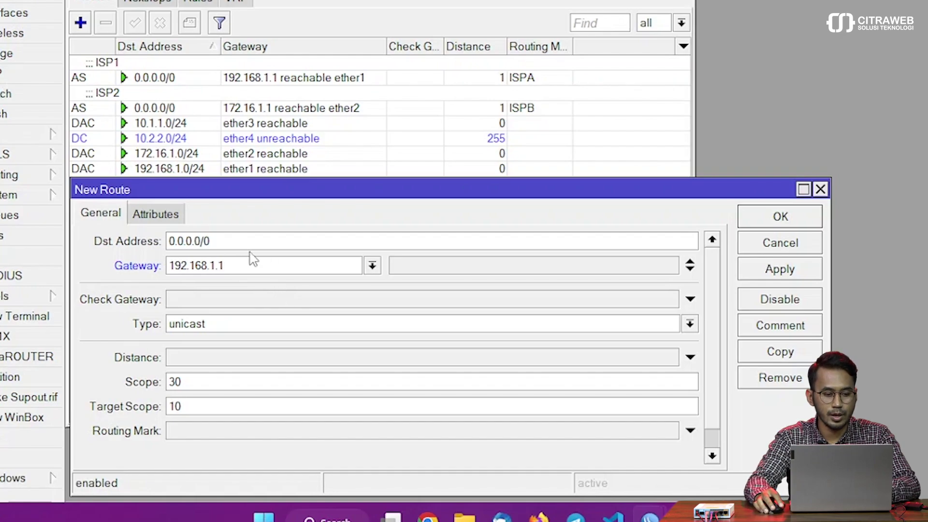
click(202, 360)
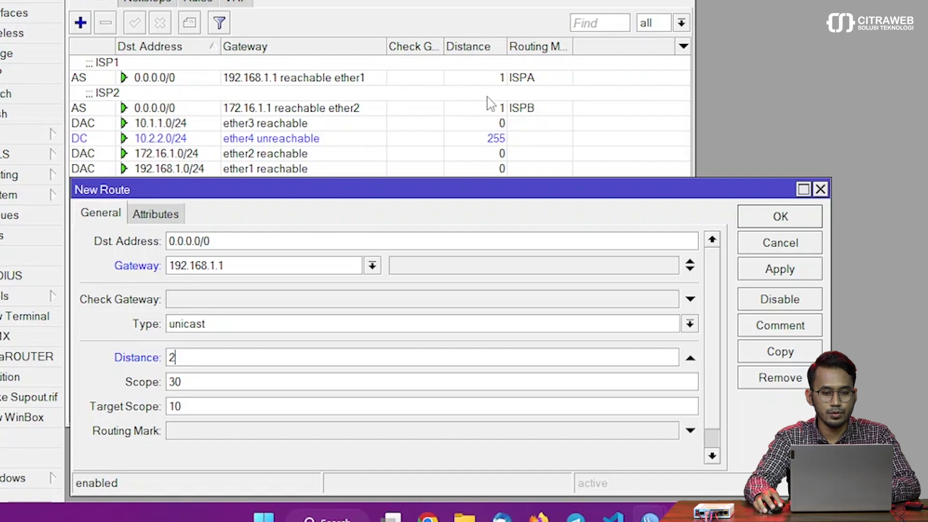
click(667, 433)
click(669, 431)
click(648, 473)
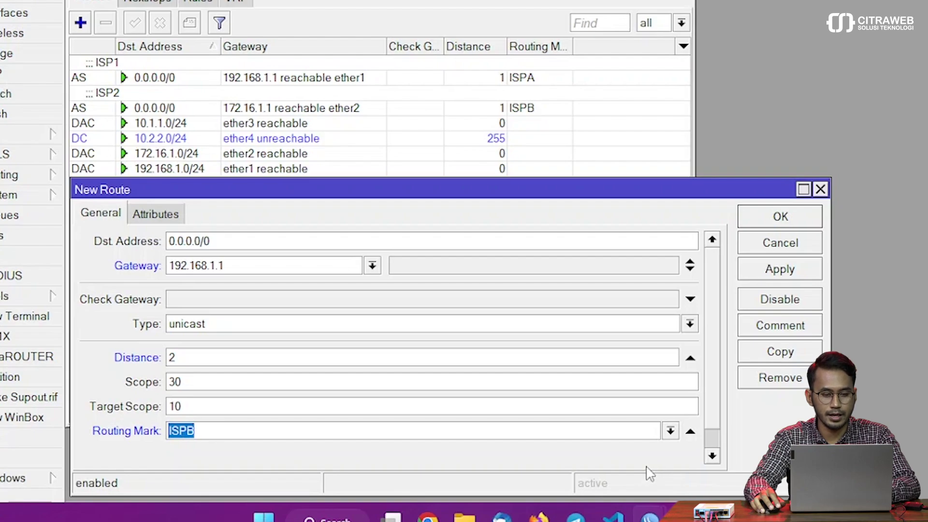
click(754, 268)
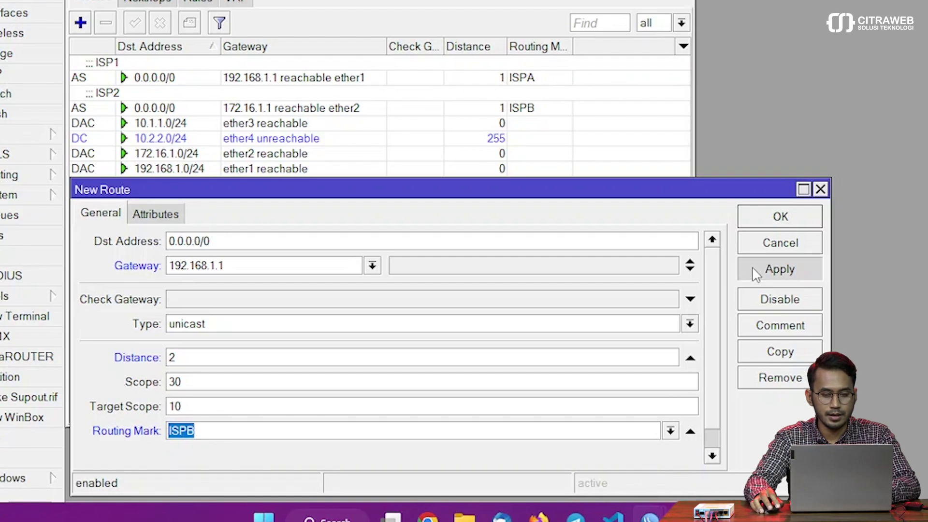
click(772, 218)
Copy the distance 2 ISPB backup route into a new route and set its gateway to 172.16.1.1.
click(255, 126)
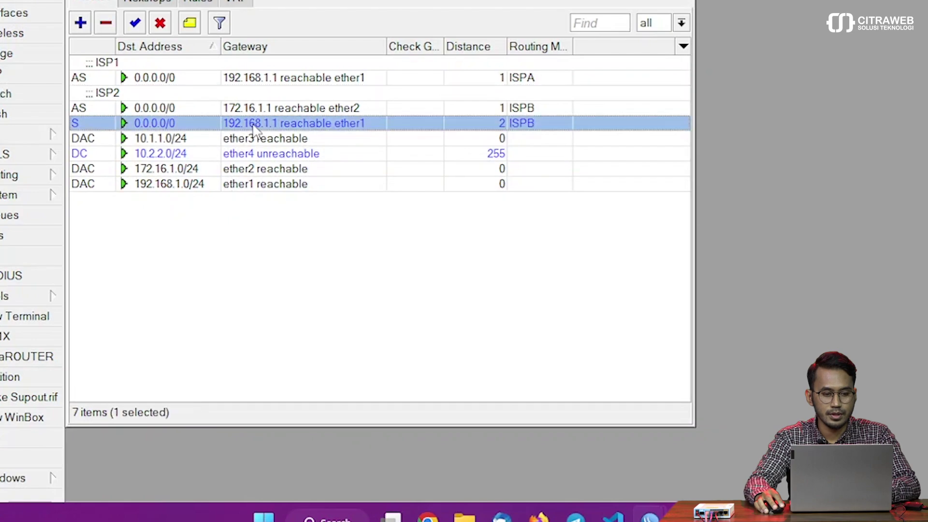
double_click(254, 127)
click(769, 352)
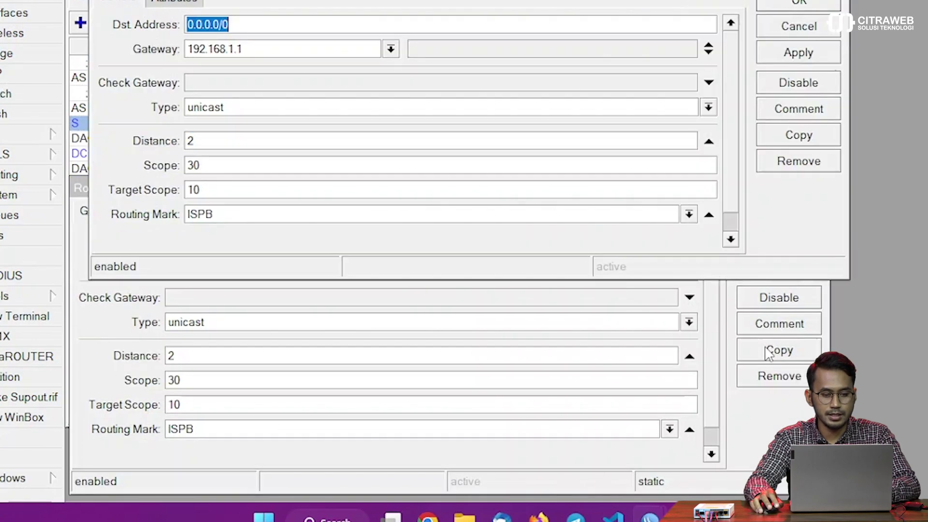
drag(226, 1, 211, 190)
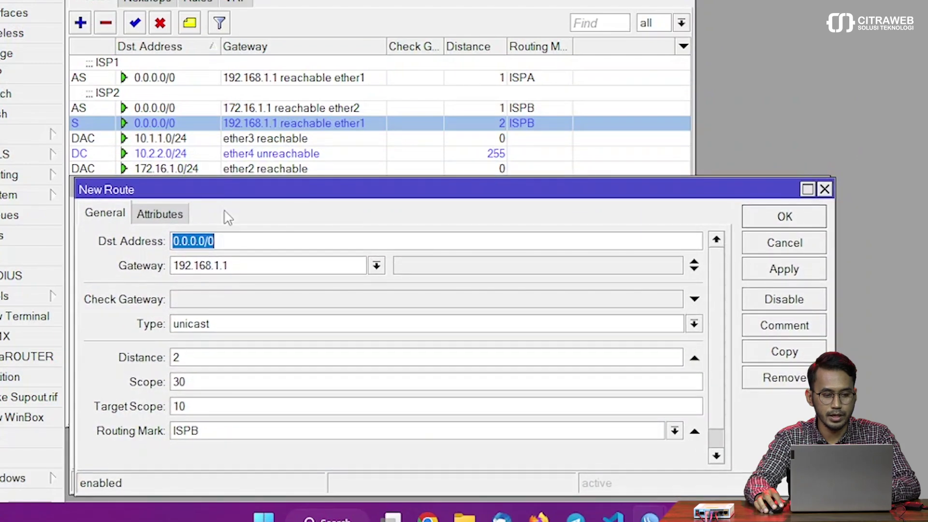
double_click(255, 269)
text(172.16.1.1)
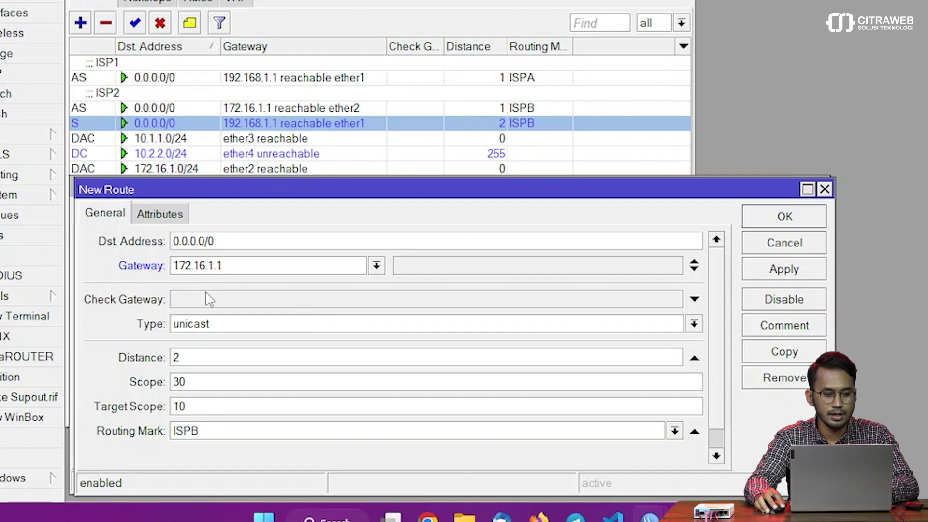
Set the copied route's routing mark to ISPA, save it and close both route dialogs.
drag(182, 357, 154, 355)
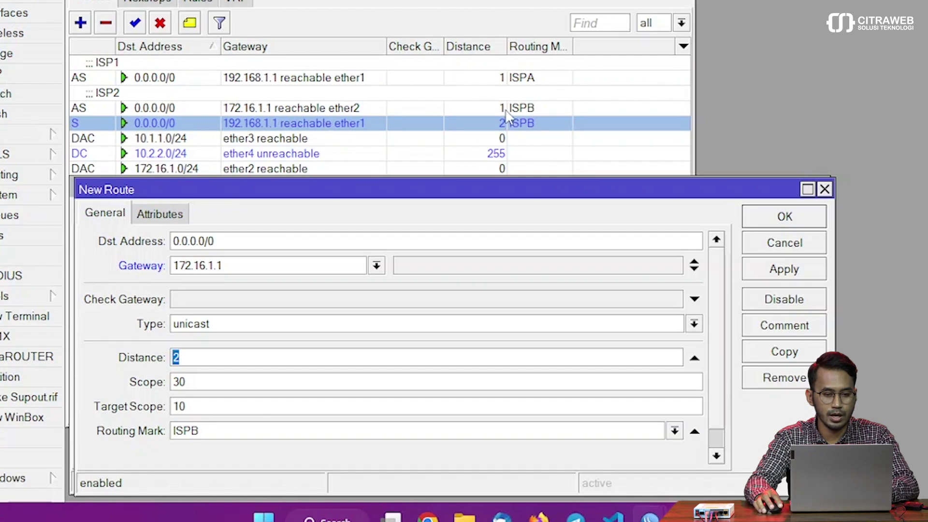
click(674, 431)
click(663, 463)
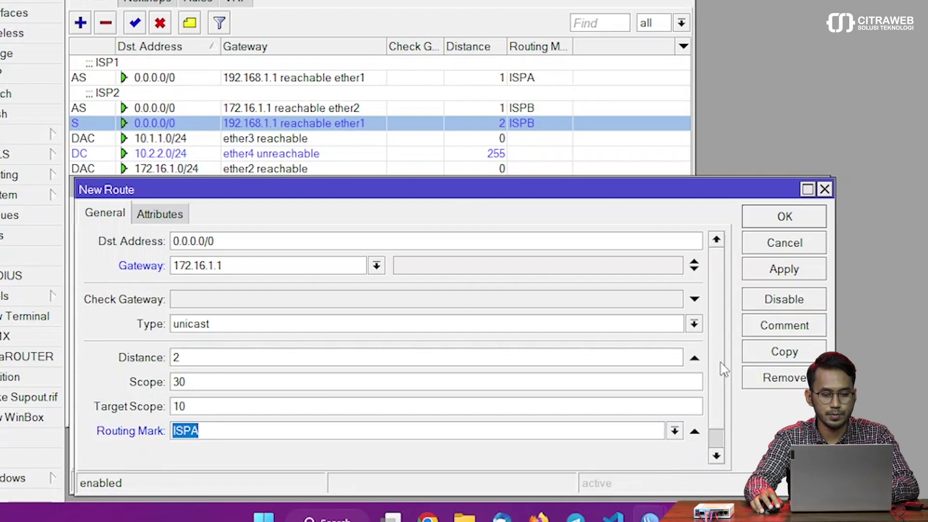
click(779, 277)
click(784, 216)
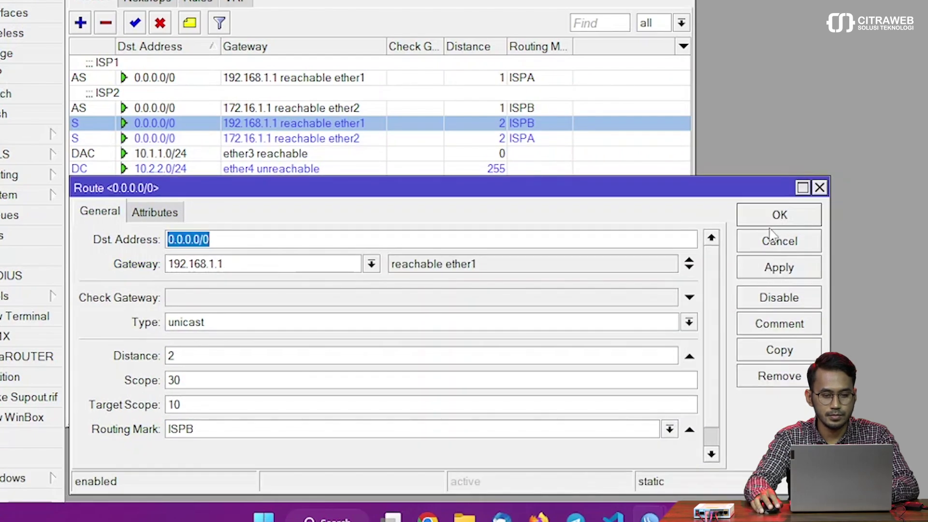
click(778, 218)
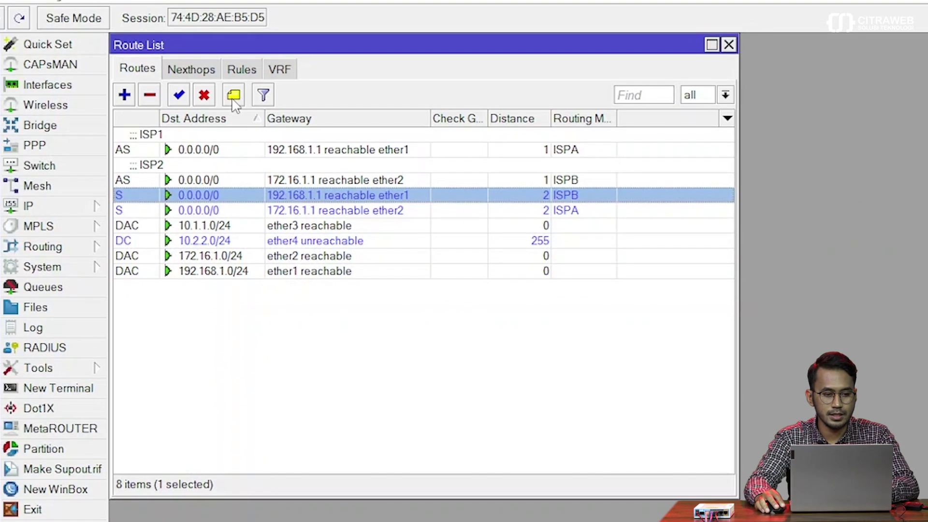
Add the comment Backup Link to the distance 2 route through 192.168.1.1 with routing mark ISPB.
click(203, 45)
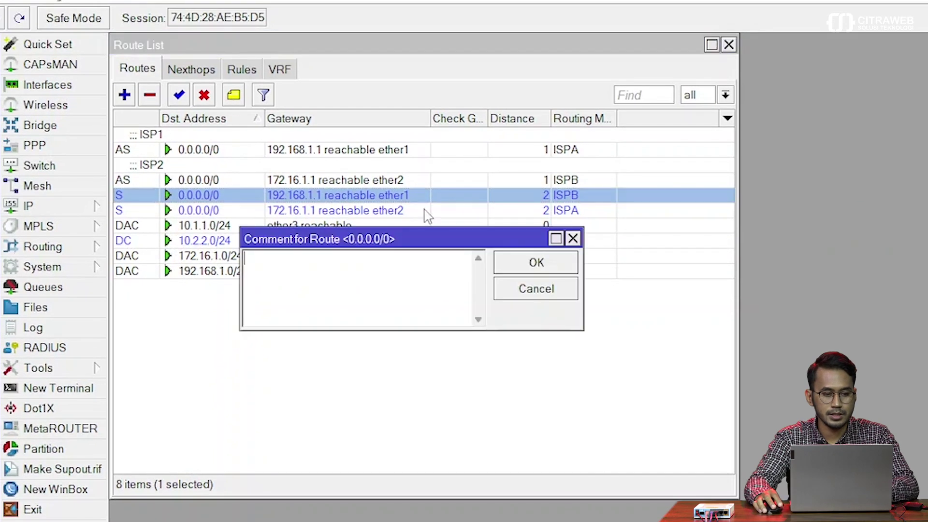
text(Backu)
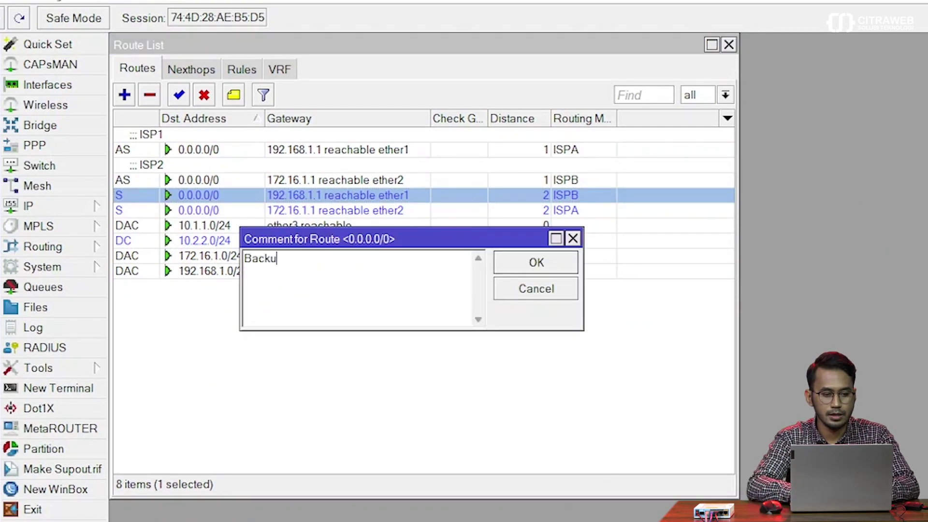
text(p Link)
click(537, 262)
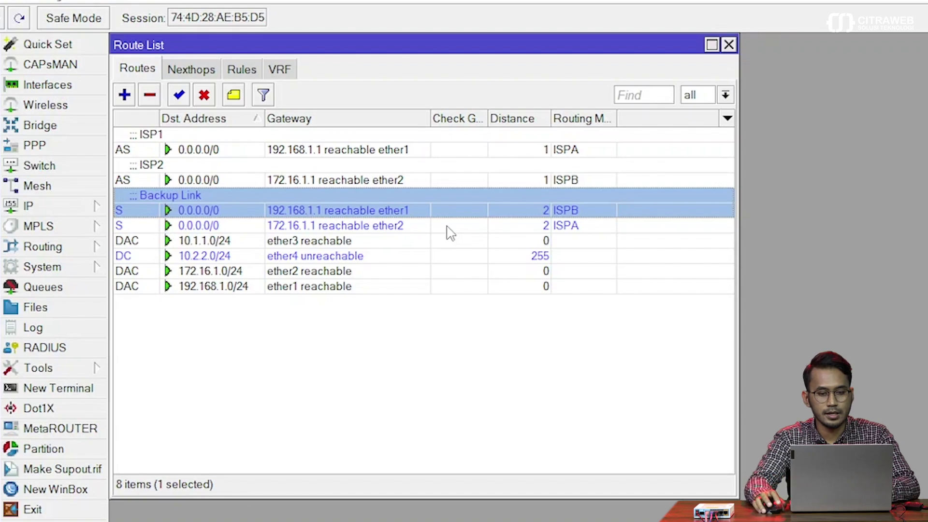
ctrl+click(450, 232)
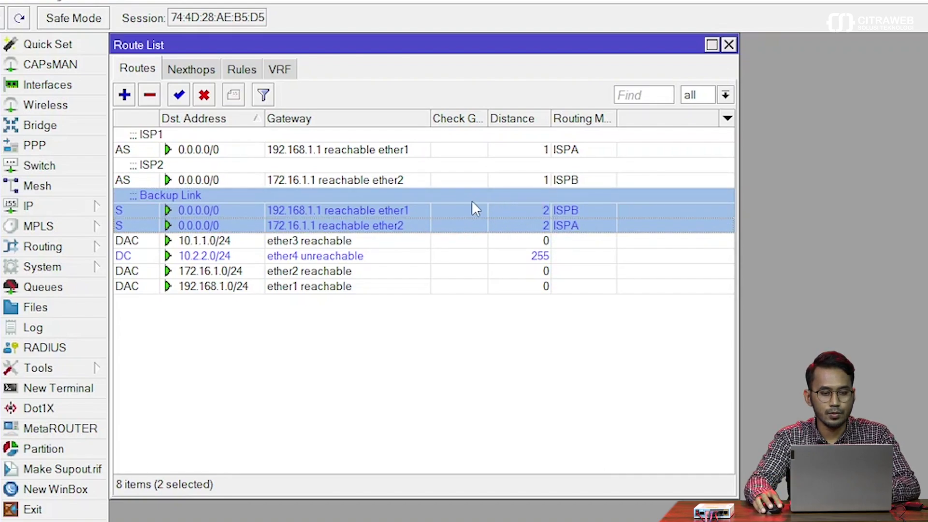
click(386, 148)
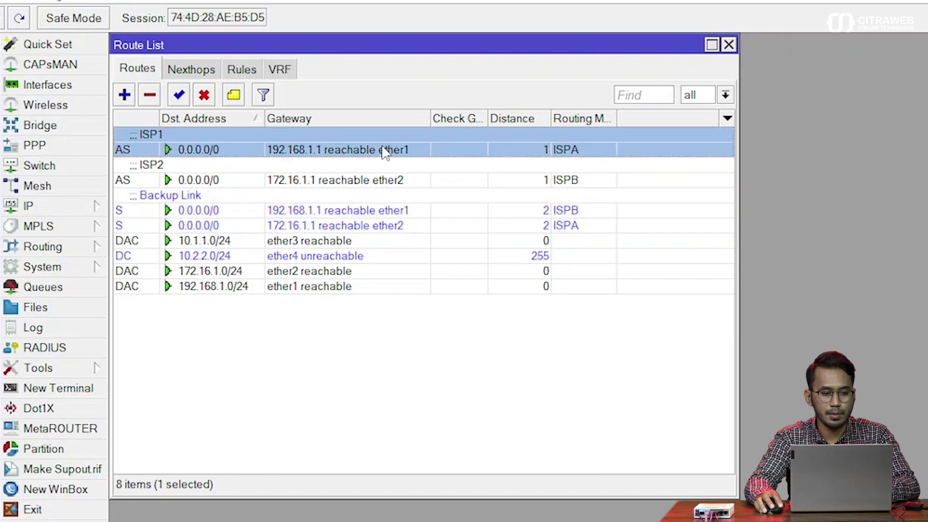
Set the gateway check to ping on both distance 1 default routes, ISP1 through 192.168.1.1 and ISP2 through 172.16.1.1.
ctrl+click(390, 182)
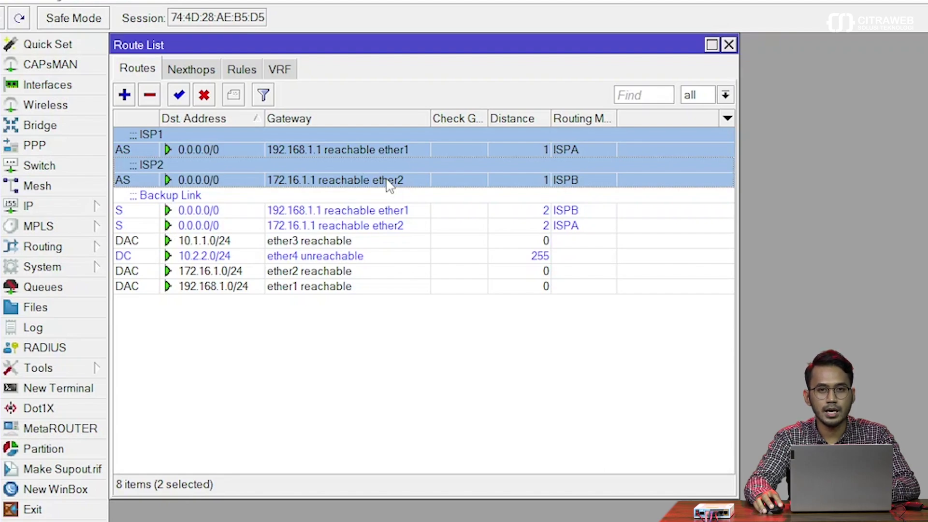
click(401, 338)
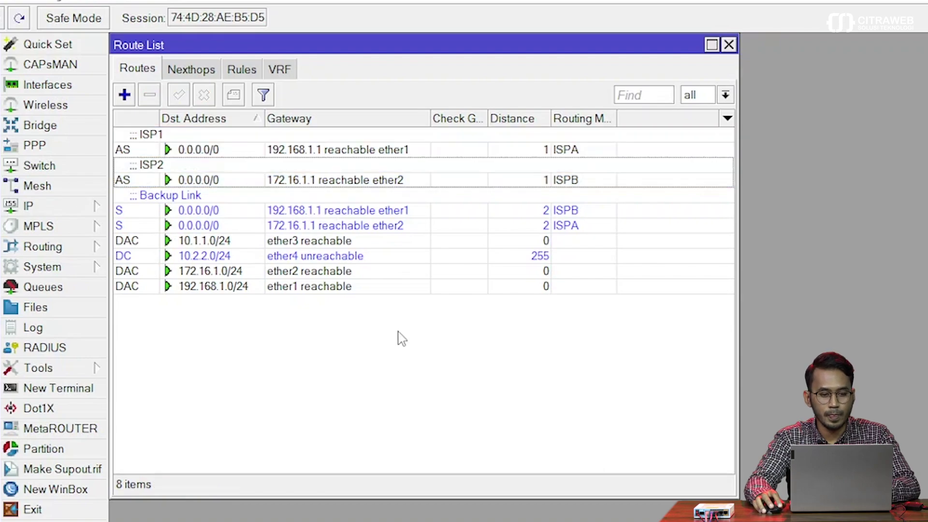
double_click(390, 154)
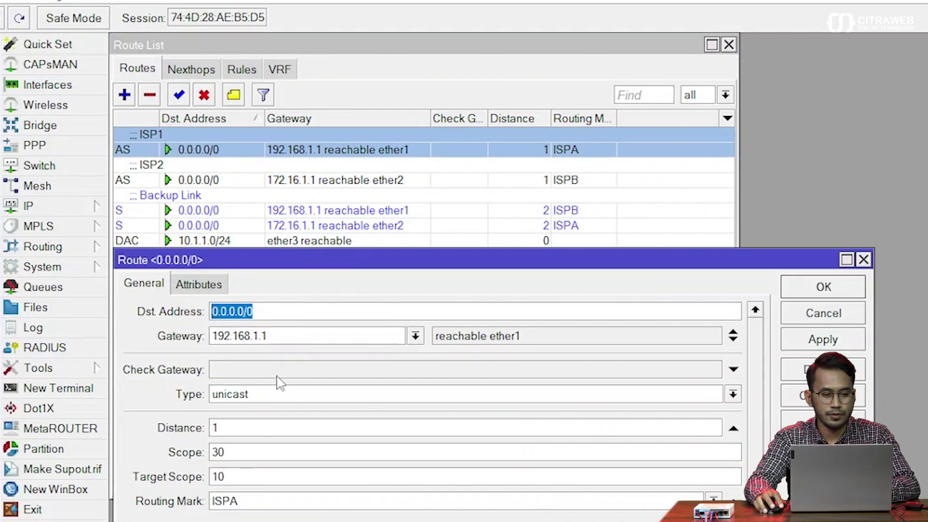
click(273, 376)
click(823, 289)
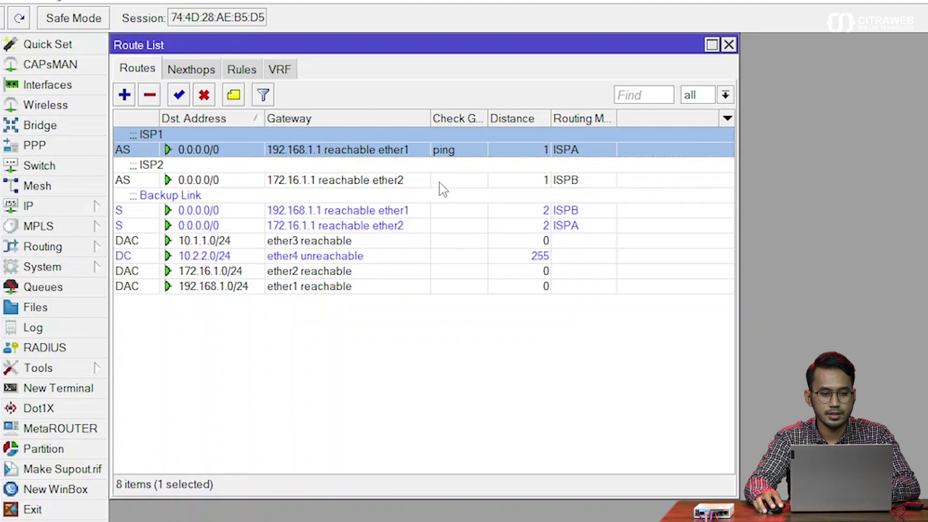
double_click(414, 182)
click(309, 375)
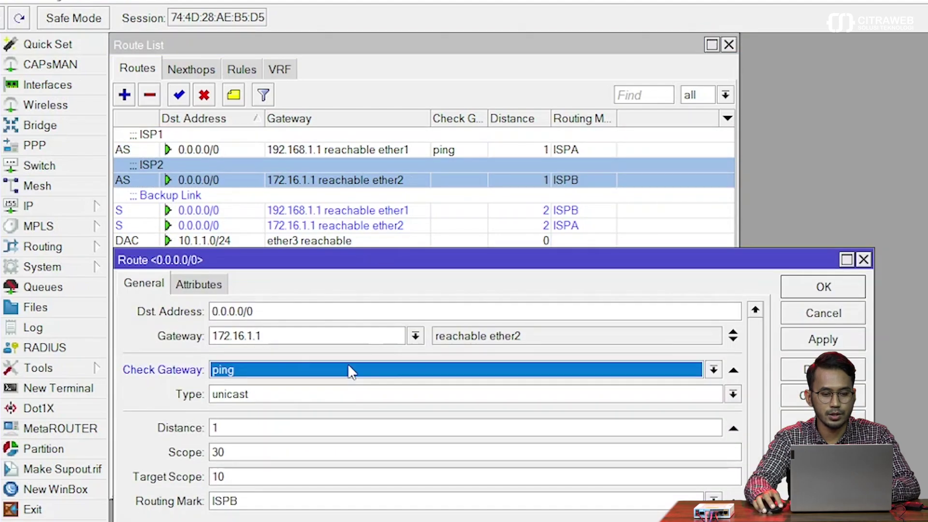
click(805, 293)
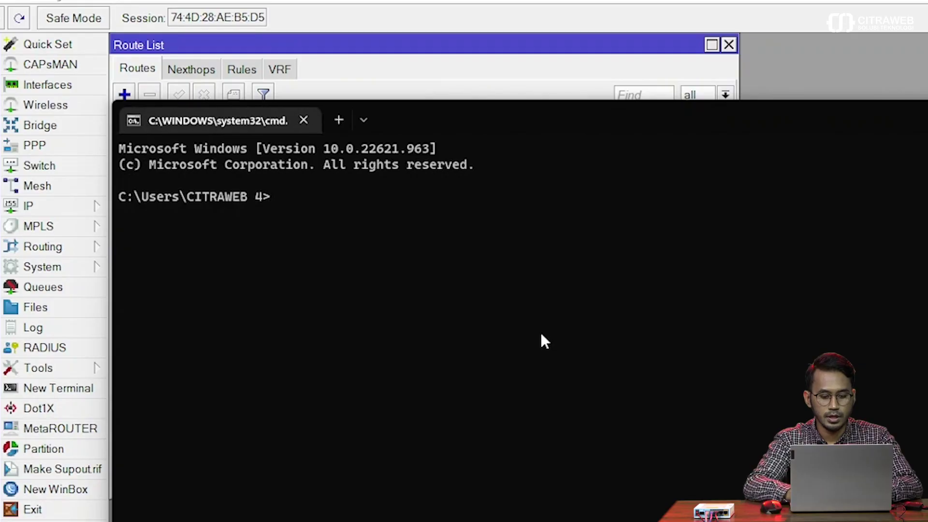
Run tracert -d mikrotik.co.id in Command Prompt and highlight the address of the second hop.
text(tra)
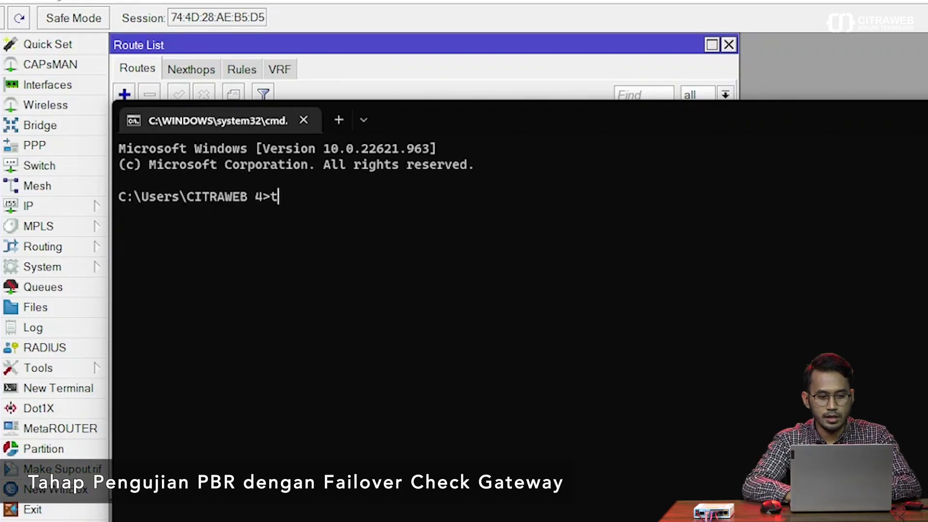
text(cert -)
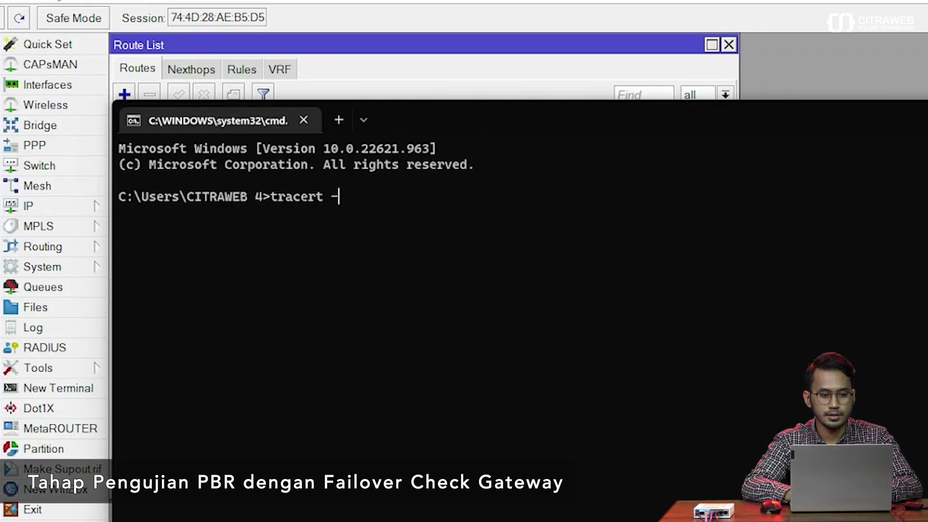
text(d mikrotik)
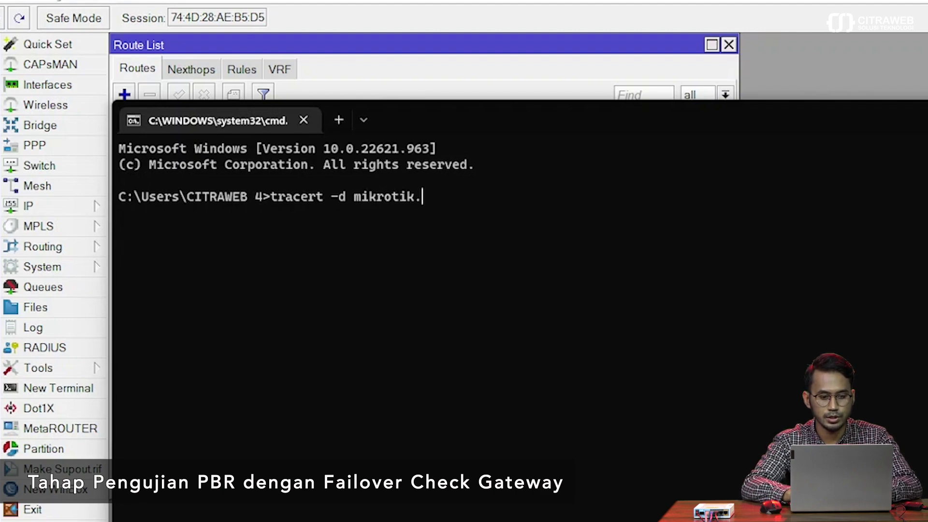
text(.co.id)
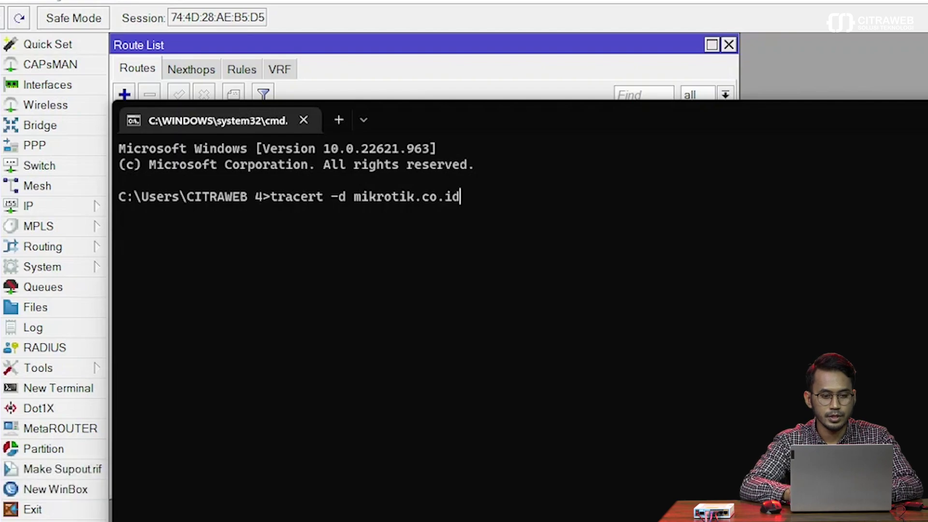
key(Return)
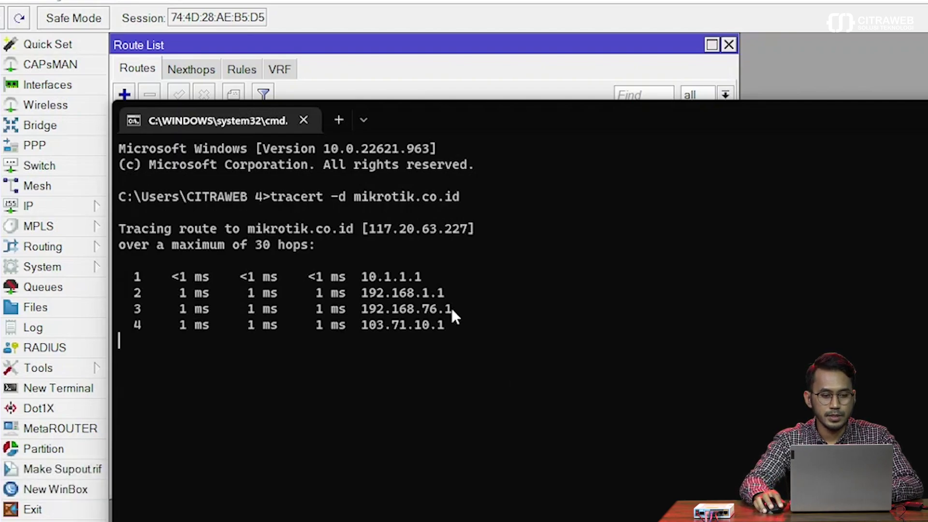
drag(448, 292, 384, 293)
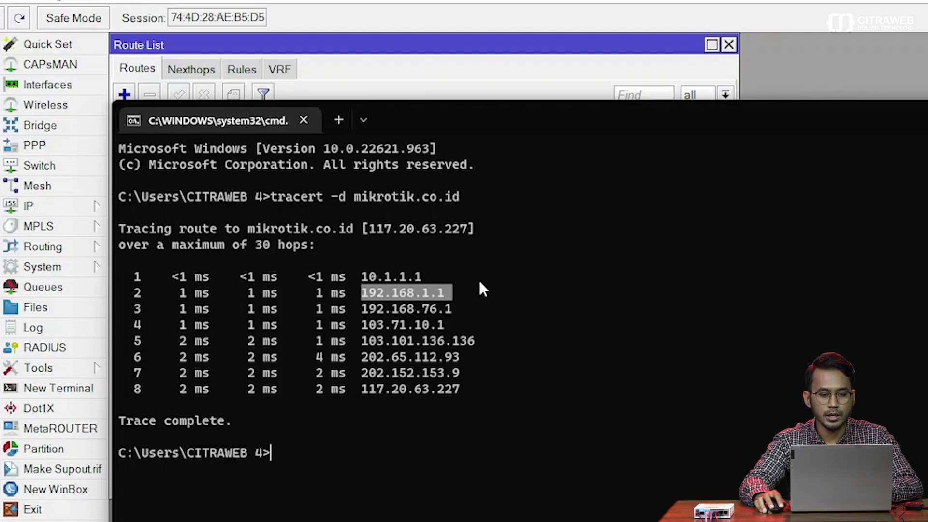
Return to the WinBox route list and select the ISP2 primary route and the ISPA backup route through 172.16.1.1.
click(483, 5)
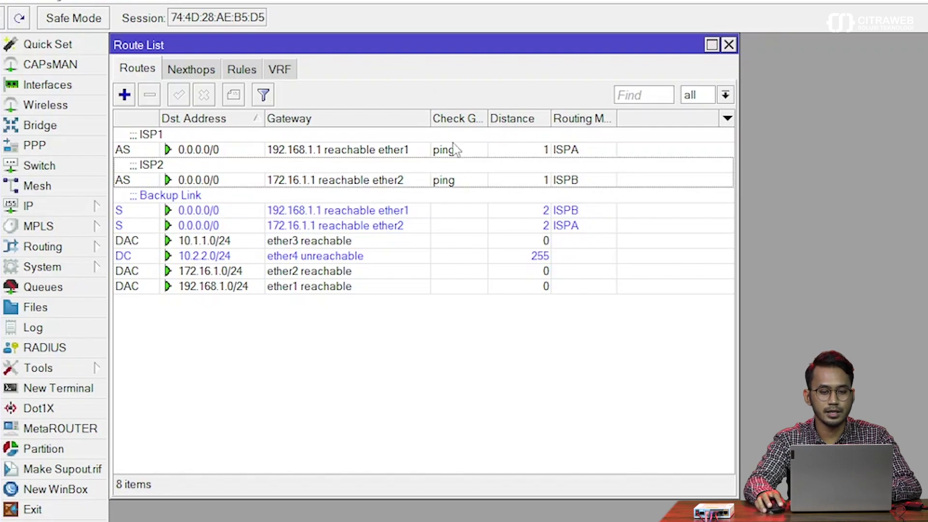
click(395, 169)
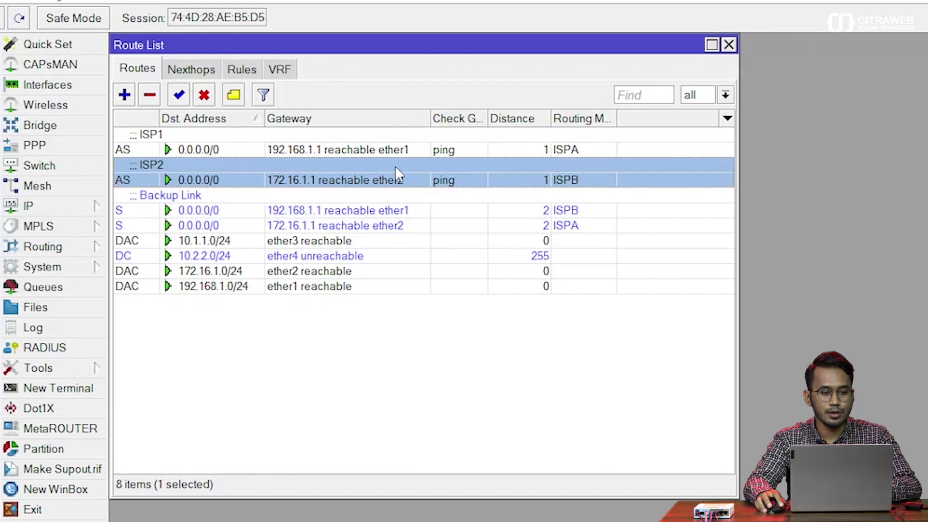
ctrl+click(401, 226)
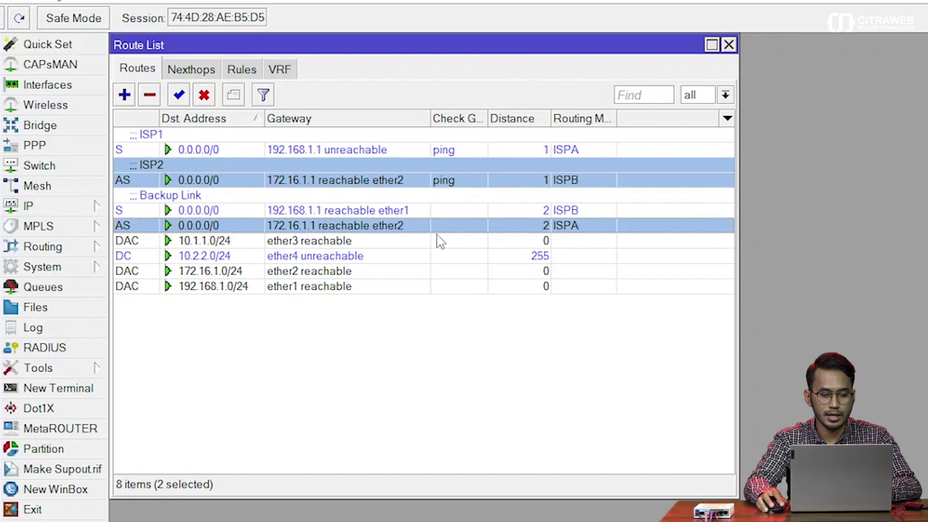
Rerun tracert -d mikrotik.co.id in Command Prompt beside the route list, and select the ISP1 and ISP2 primary routes in WinBox.
mouse_move(822, 519)
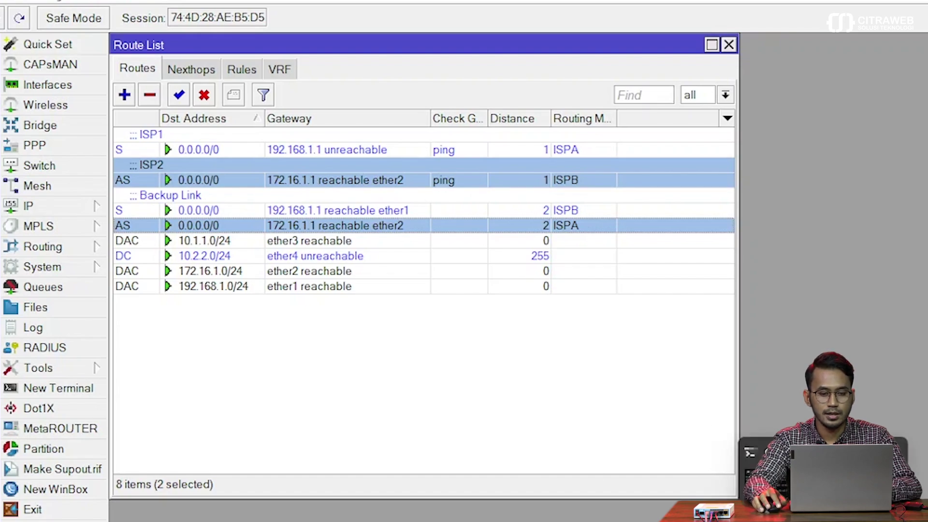
click(822, 464)
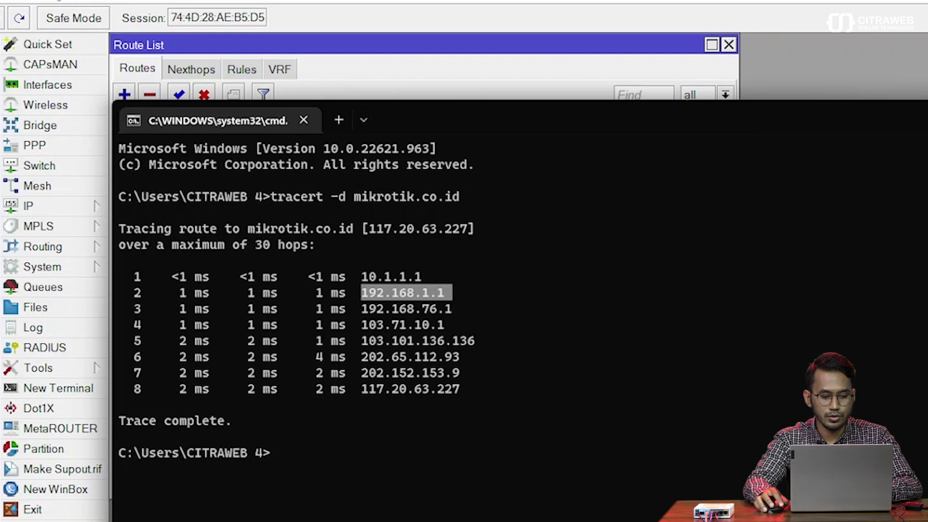
drag(398, 111, 736, 56)
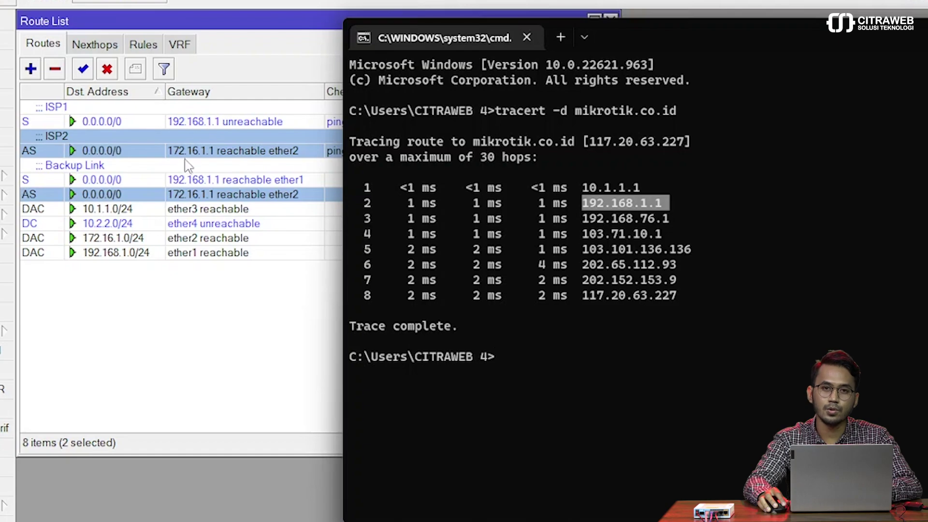
click(542, 342)
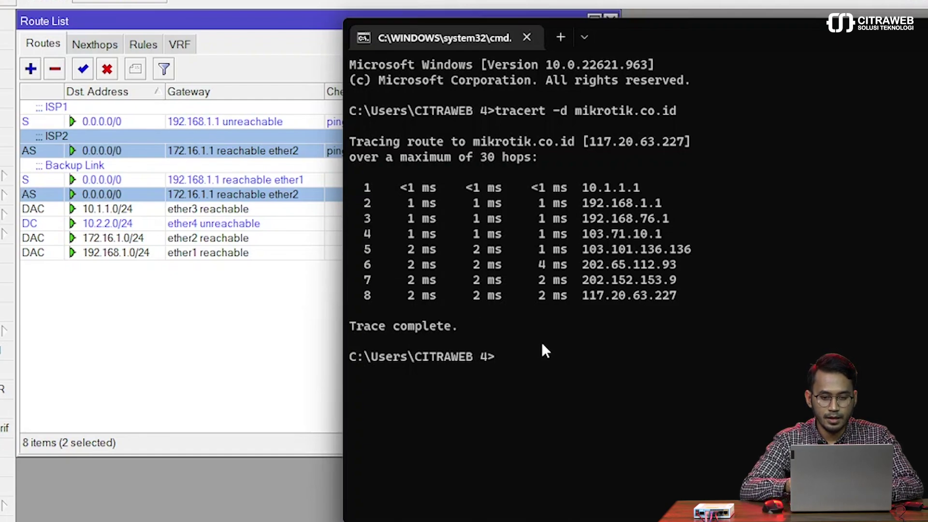
key(Up)
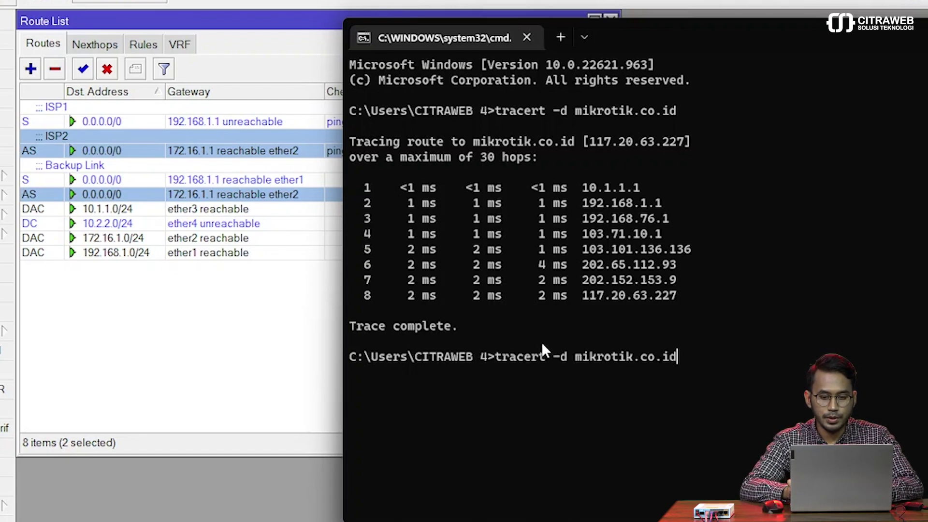
key(Return)
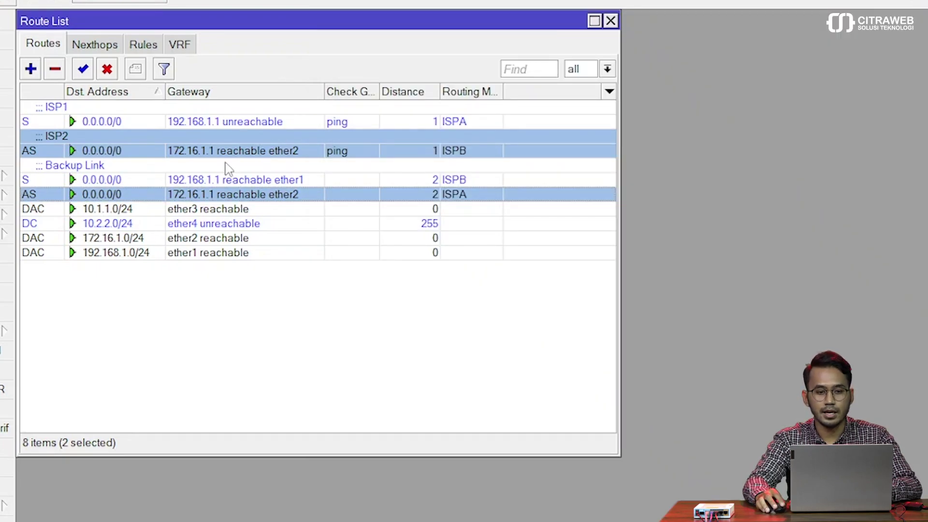
click(247, 125)
ctrl+click(248, 151)
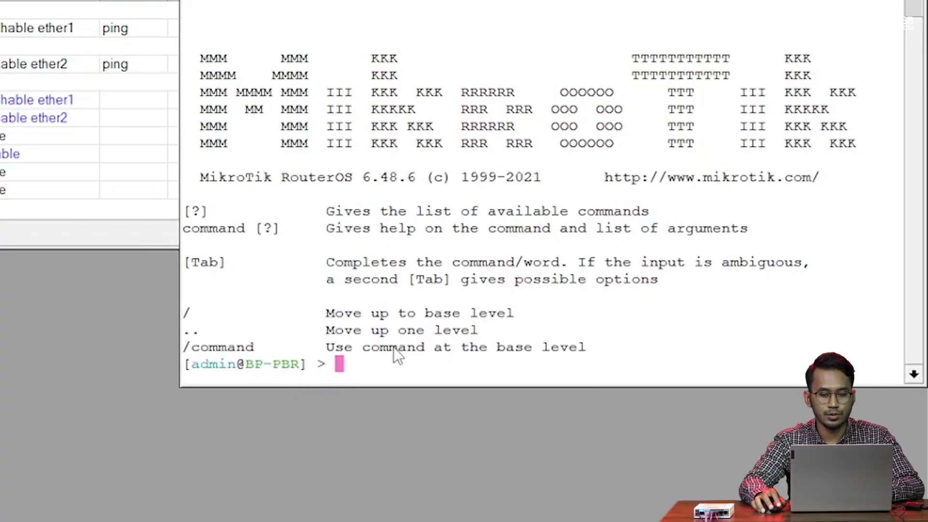
Ping mikrotik.co.id from the router's own terminal.
text(ping mikrot)
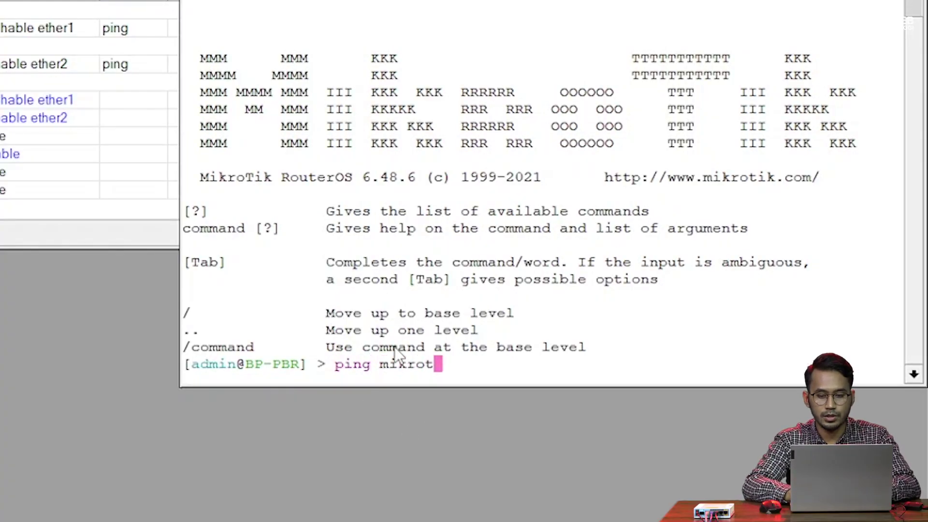
text(ik.co.id)
key(Return)
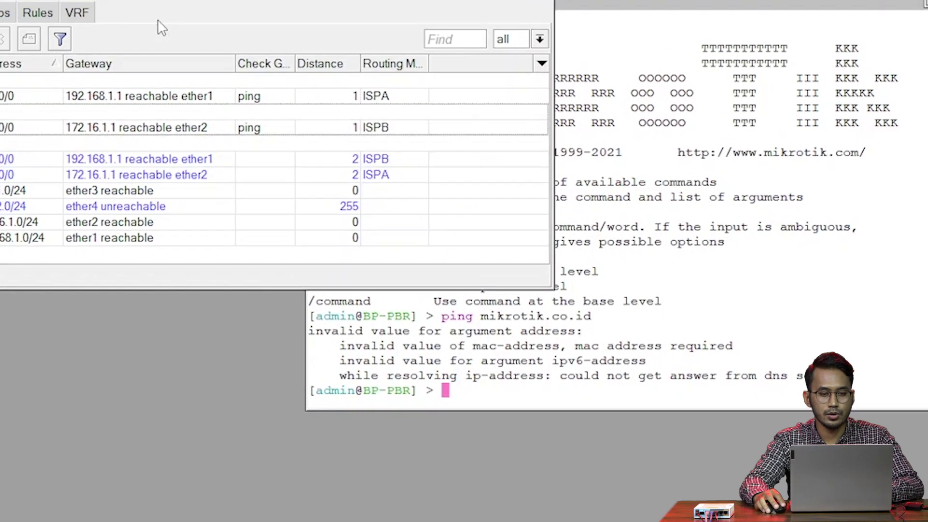
Enlarge the route list and add a default route to 0.0.0.0/0 through gateway 192.168.1.1 without a routing mark.
click(158, 24)
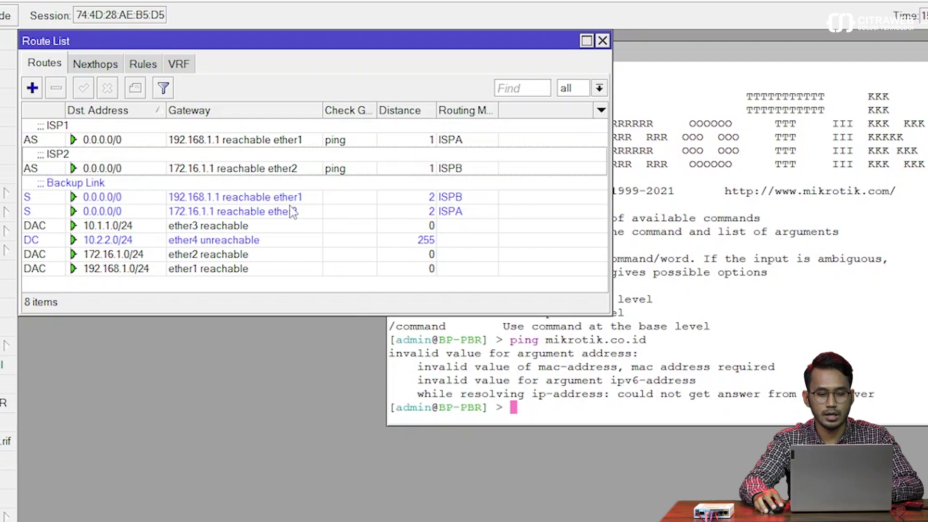
drag(254, 315, 254, 351)
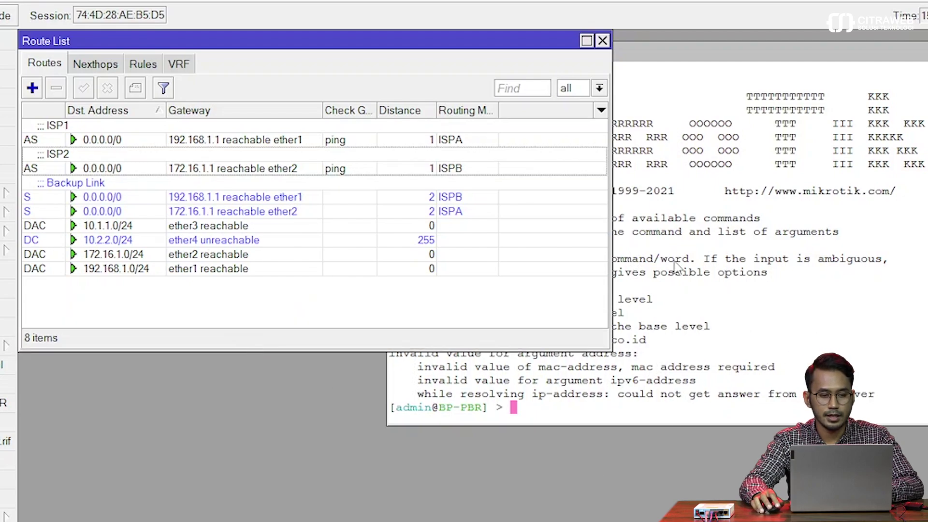
click(32, 87)
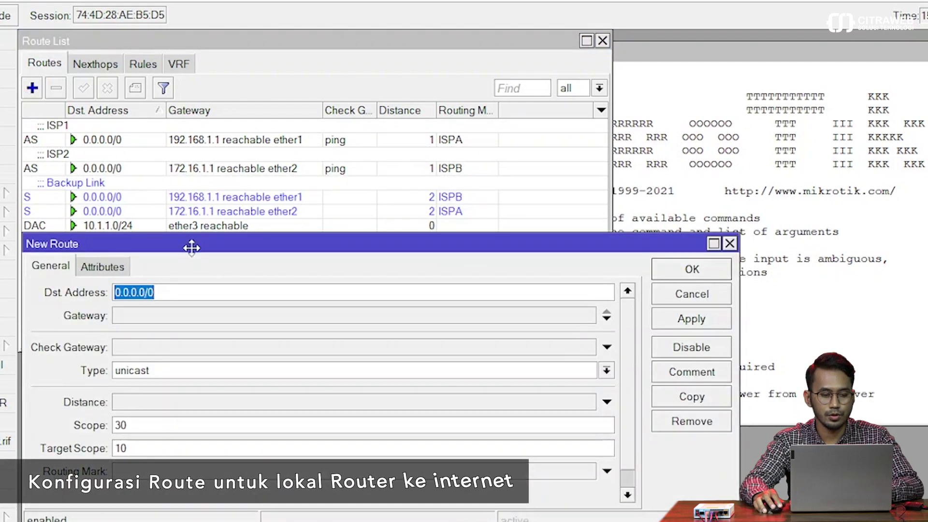
drag(190, 245, 195, 225)
click(153, 290)
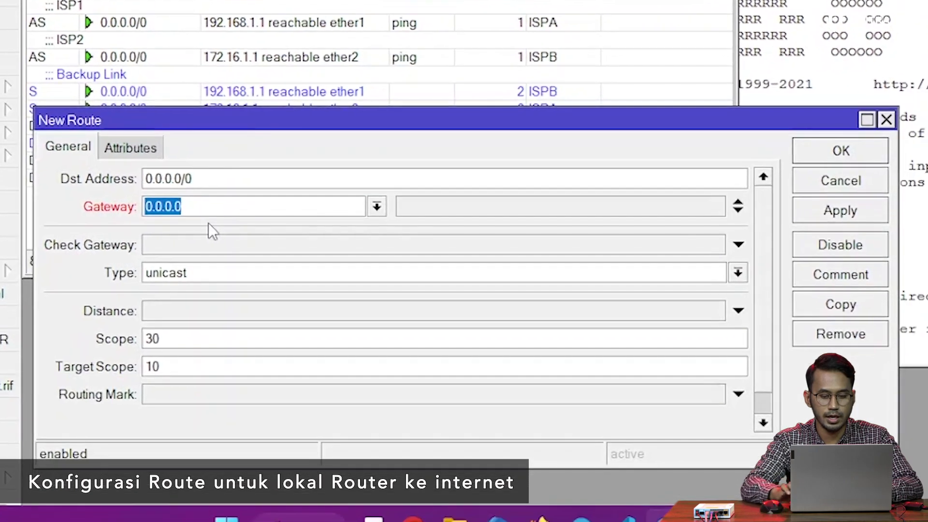
text(19)
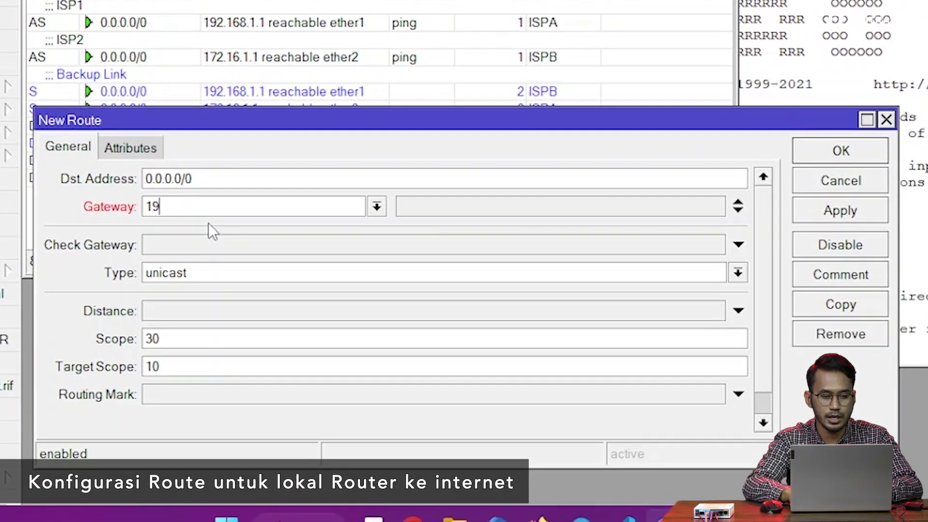
text(2.168.1.1)
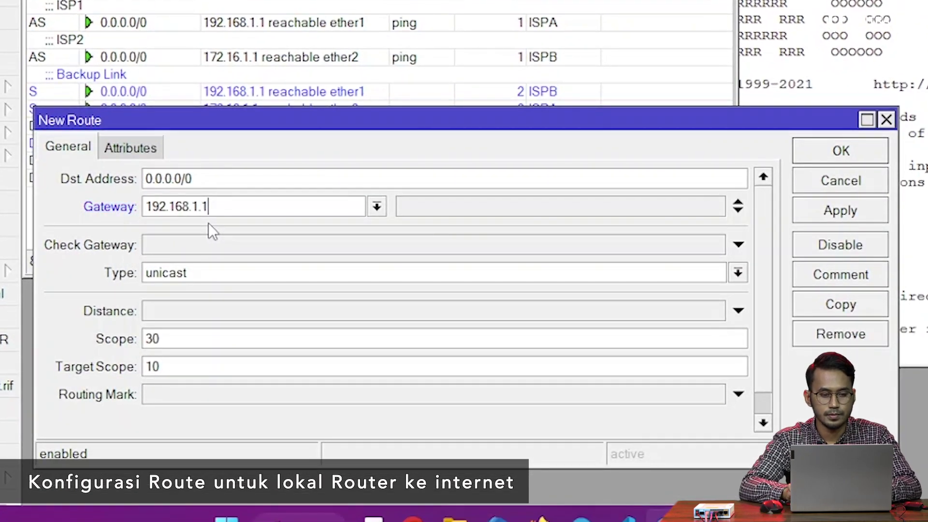
key(Return)
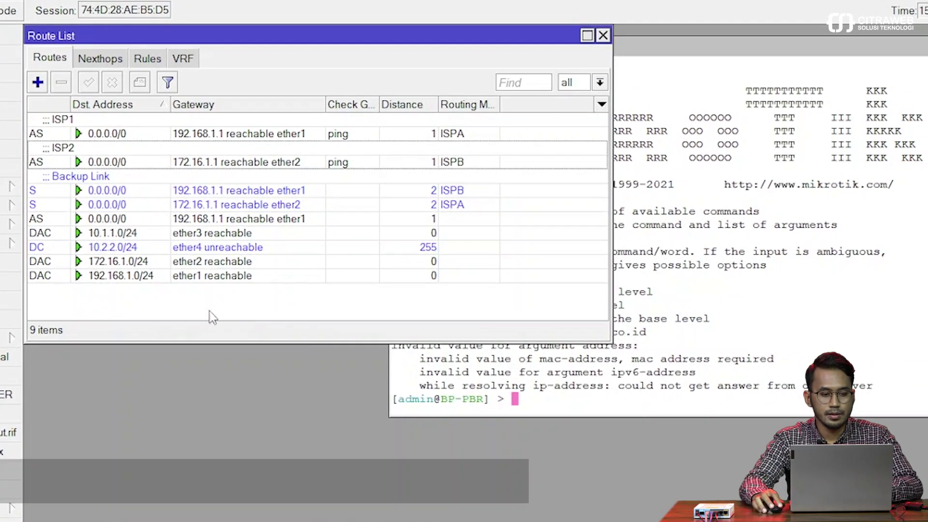
Add the comment Lokal Proses Router to the default route without a routing mark, and return to the router terminal.
click(124, 221)
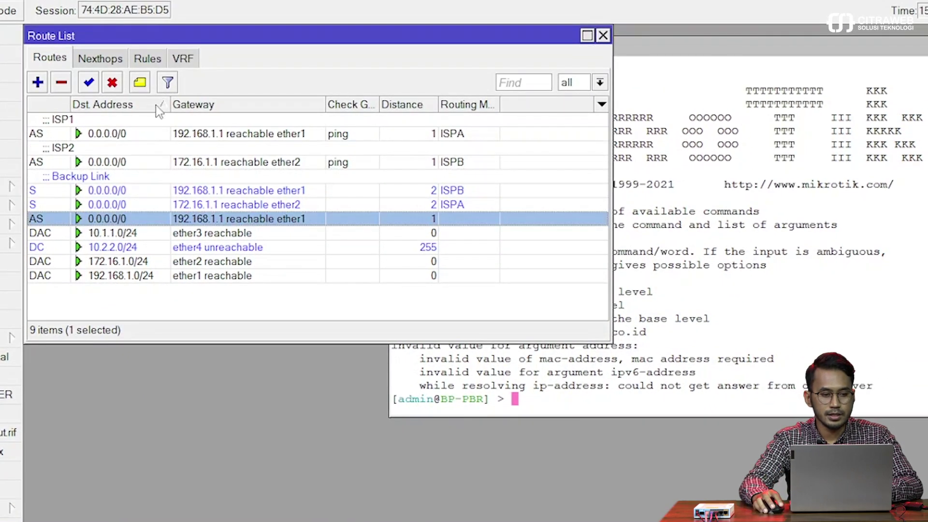
click(141, 83)
text(Lok)
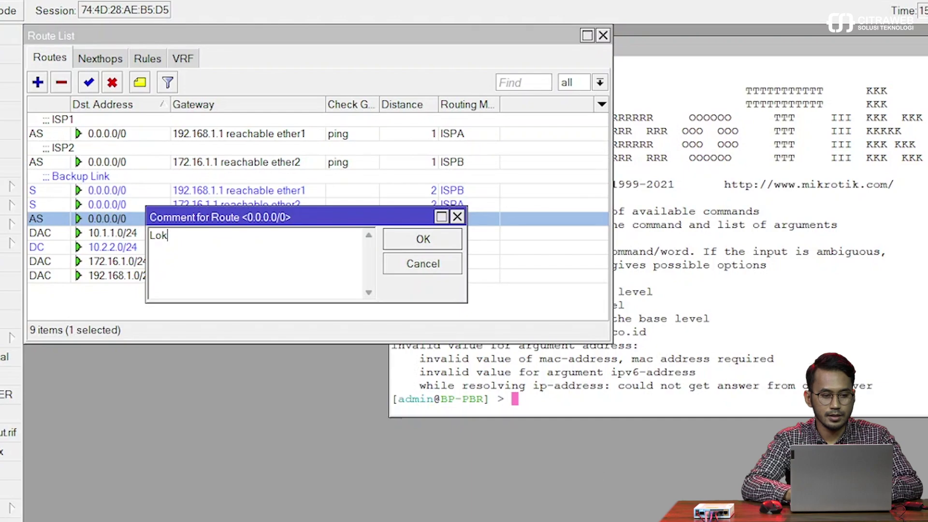
text(al Proses Router)
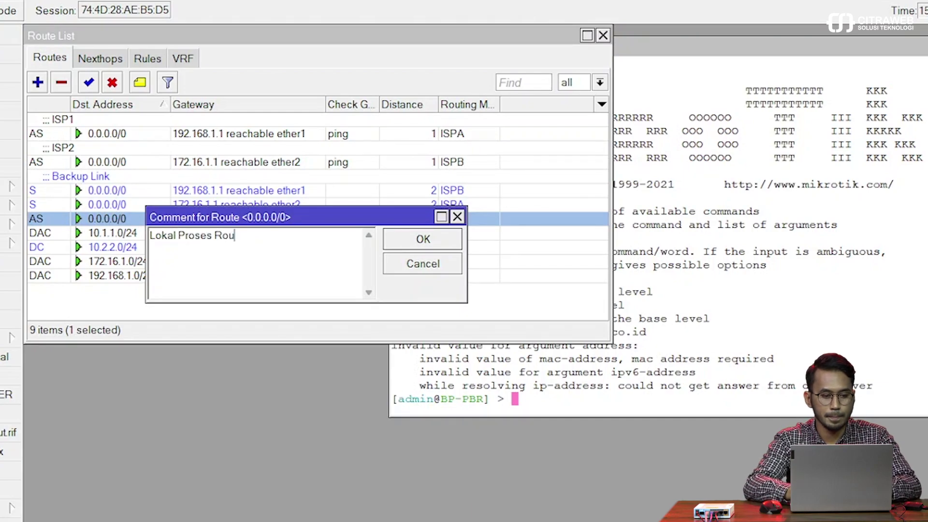
key(Return)
click(650, 394)
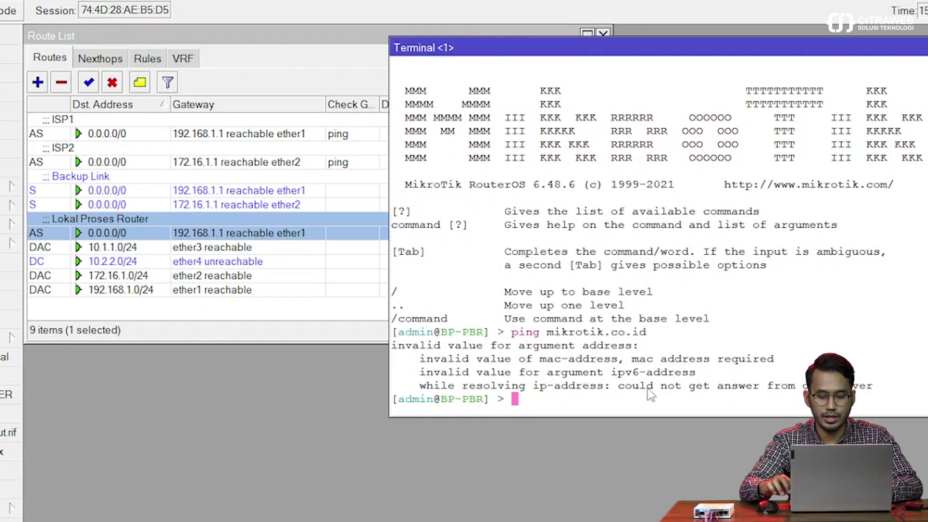
Ping mikrotik.co.id again from the router's terminal, and return to the route list.
key(Up)
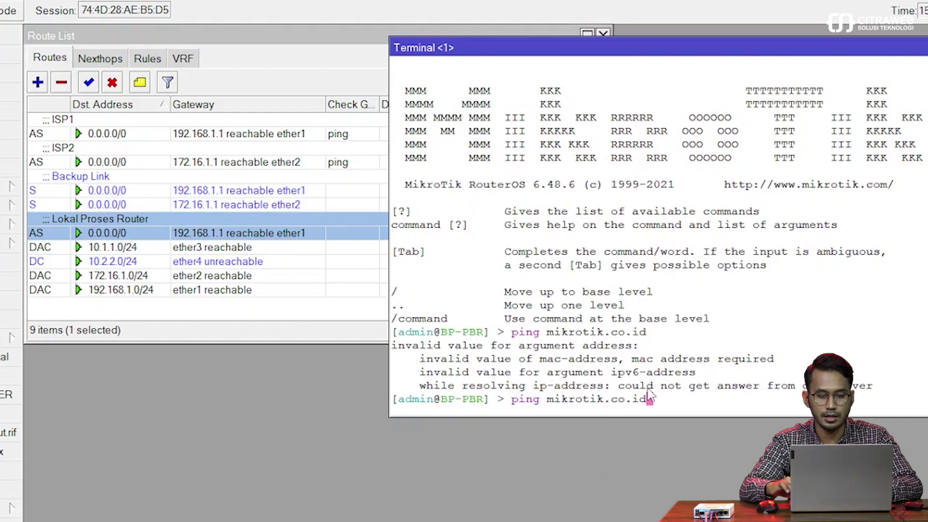
key(Return)
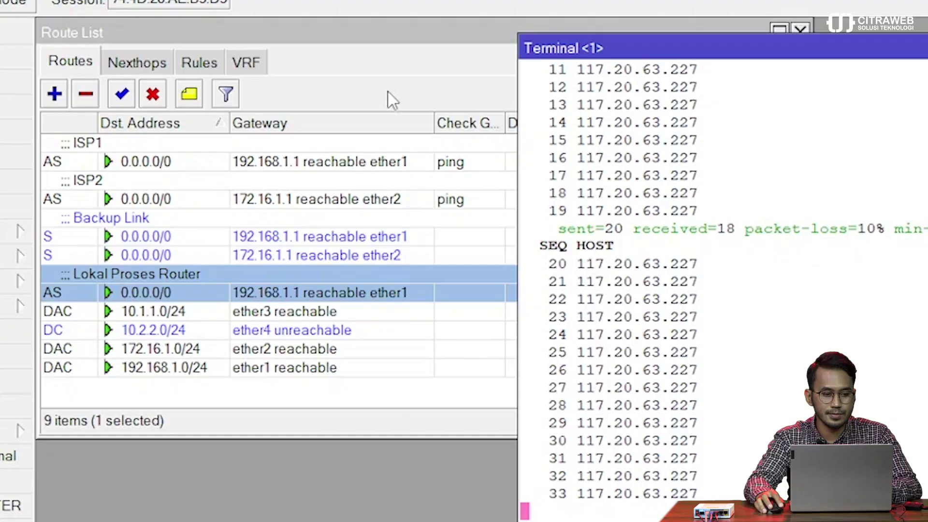
click(386, 95)
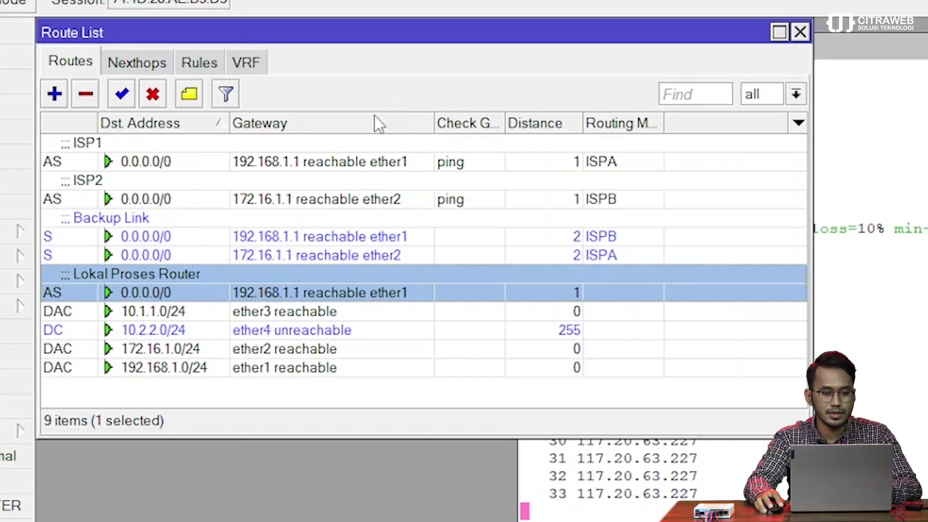
Disable both Backup Link routes, the ones with distance 2 and routing marks ISPB and ISPA.
click(329, 236)
ctrl+click(329, 256)
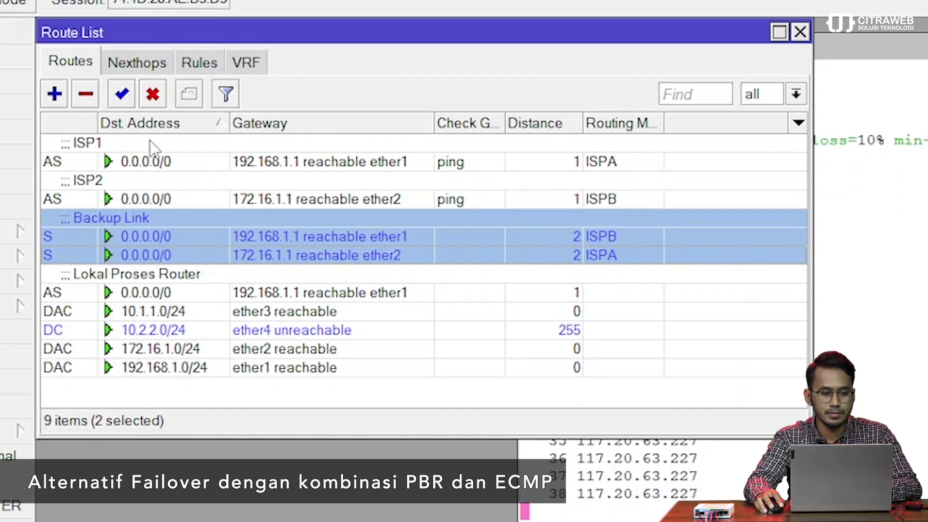
click(153, 97)
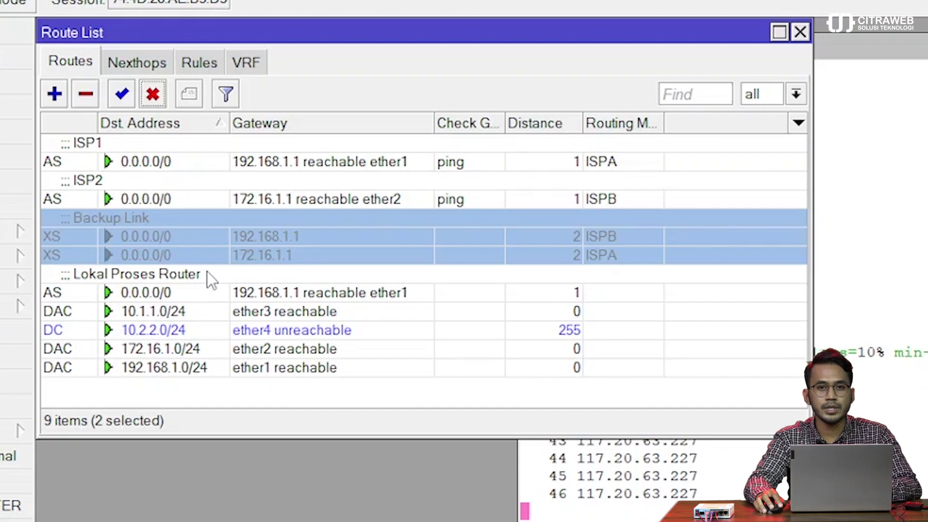
Add 172.16.1.1 as a second gateway to the Lokal Proses Router default route, and save the route.
click(163, 288)
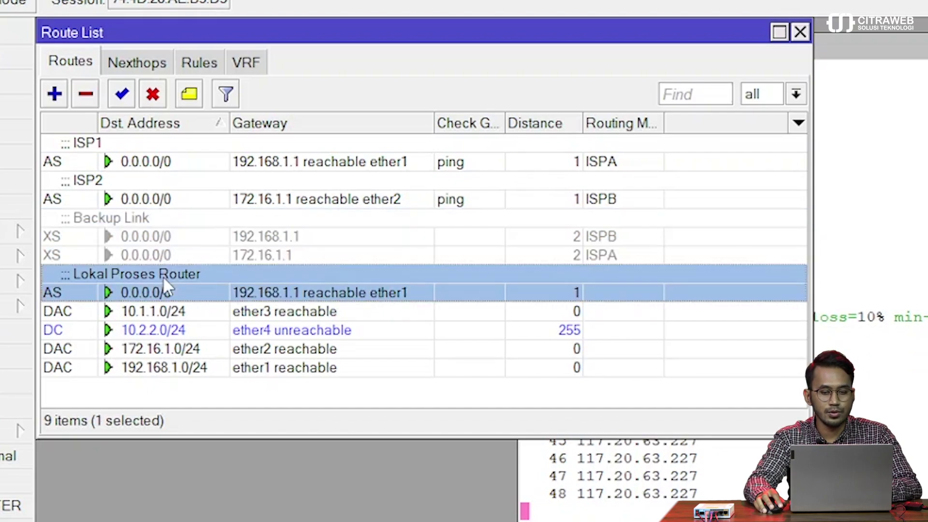
double_click(191, 291)
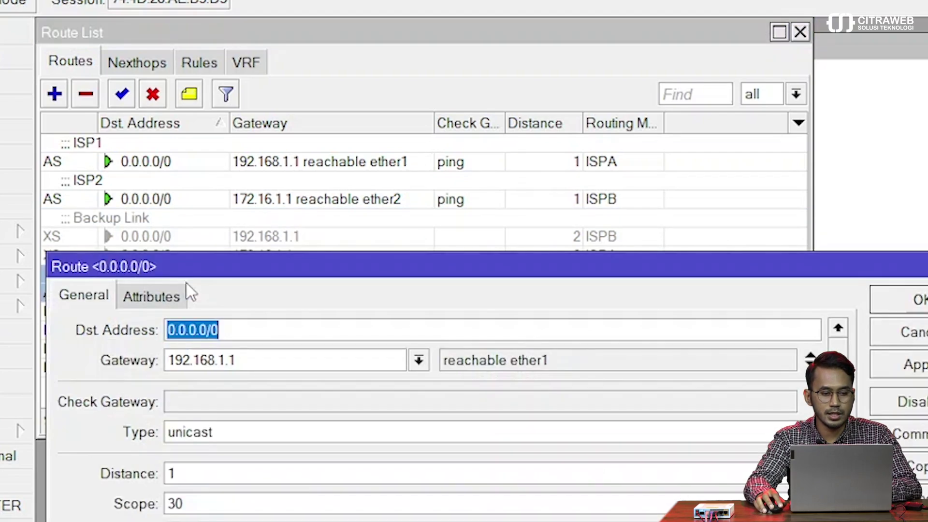
drag(211, 272, 578, 66)
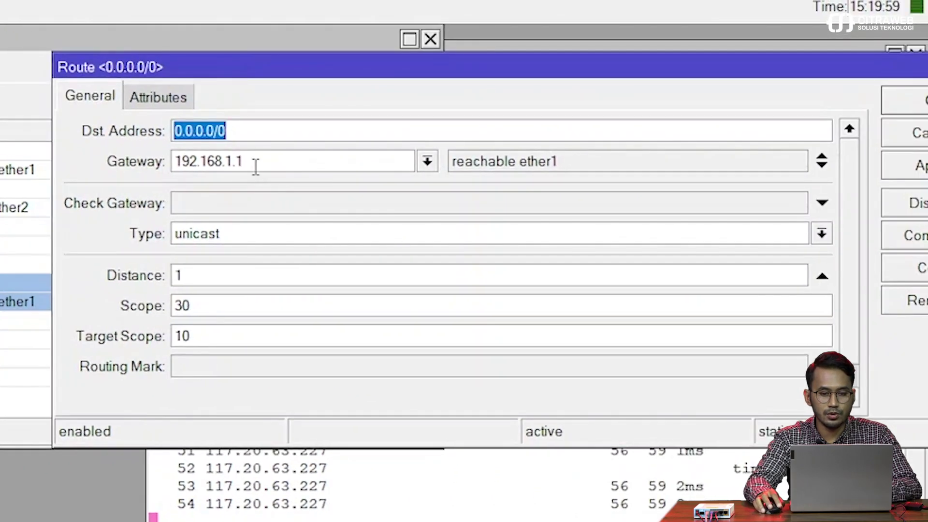
click(824, 166)
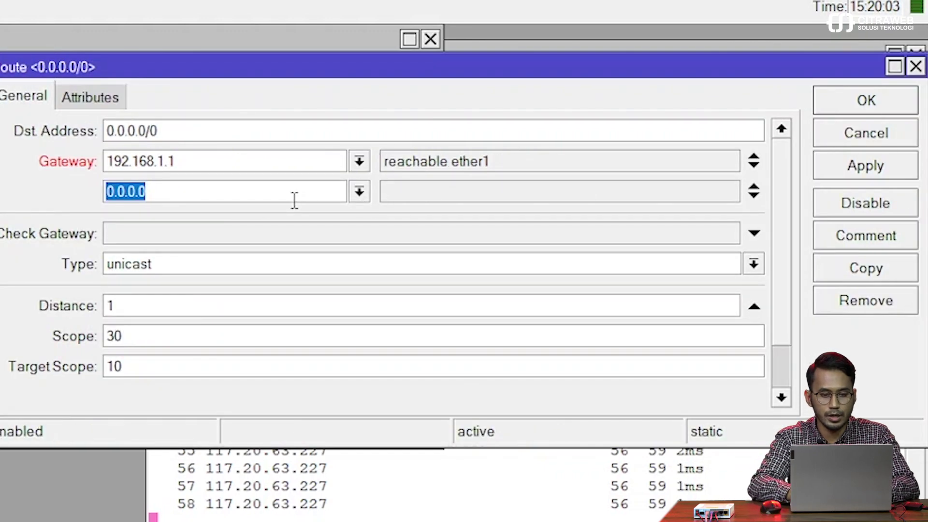
text(172.16.1.1)
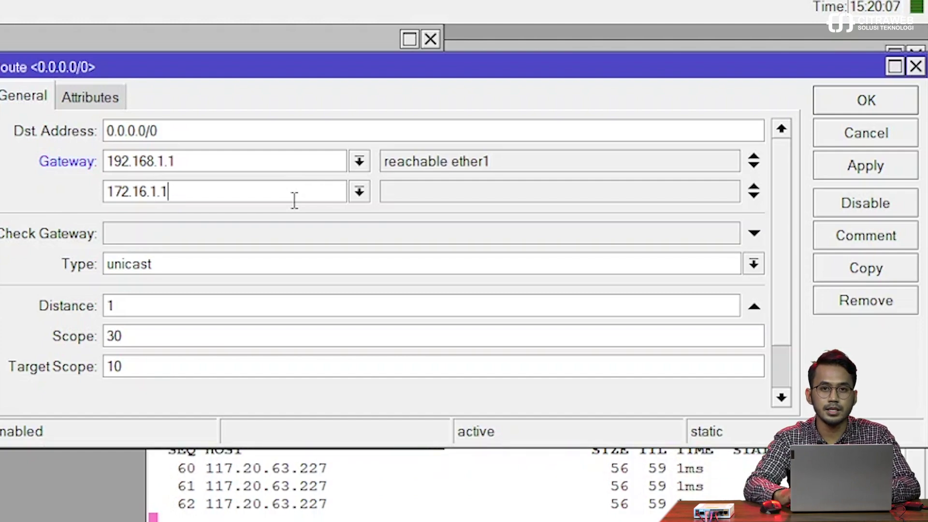
click(857, 167)
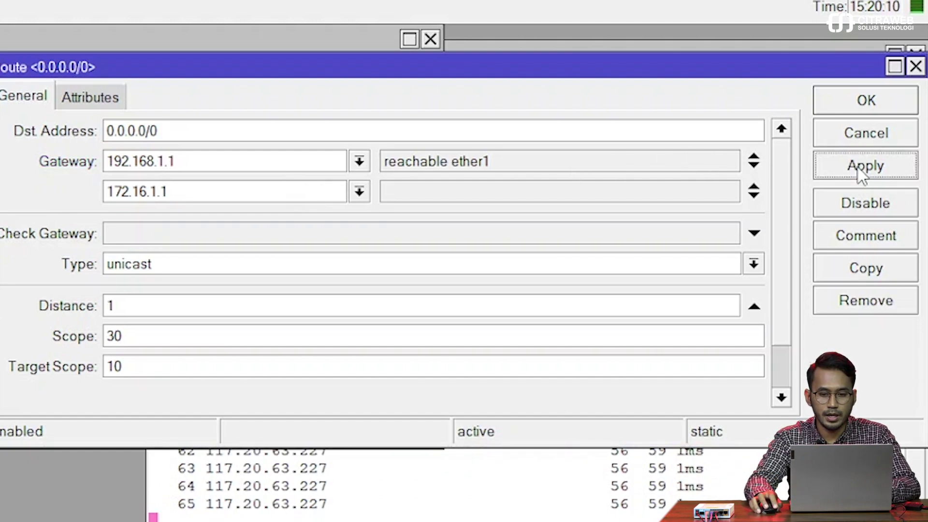
click(865, 100)
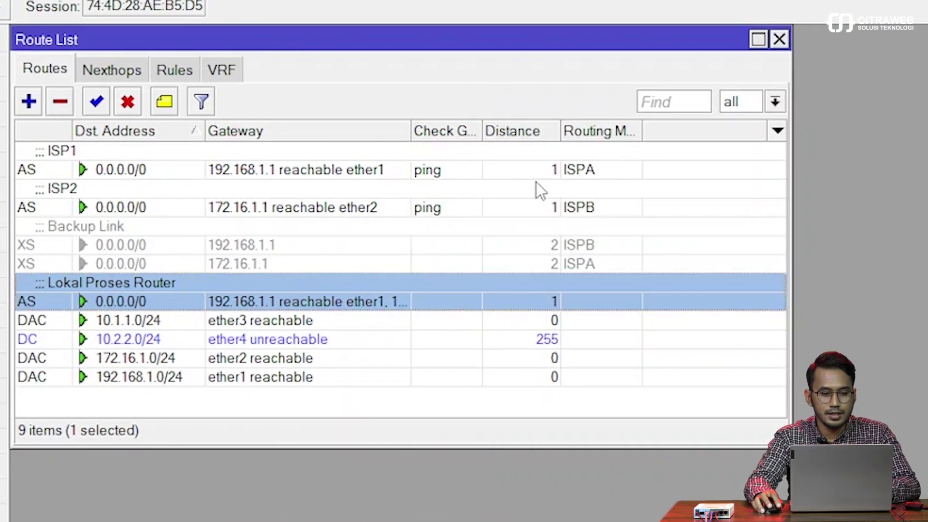
Widen the Gateway column and the route list, and change the two-gateway default route's comment to Backup dgn ECMP.
drag(410, 130, 572, 137)
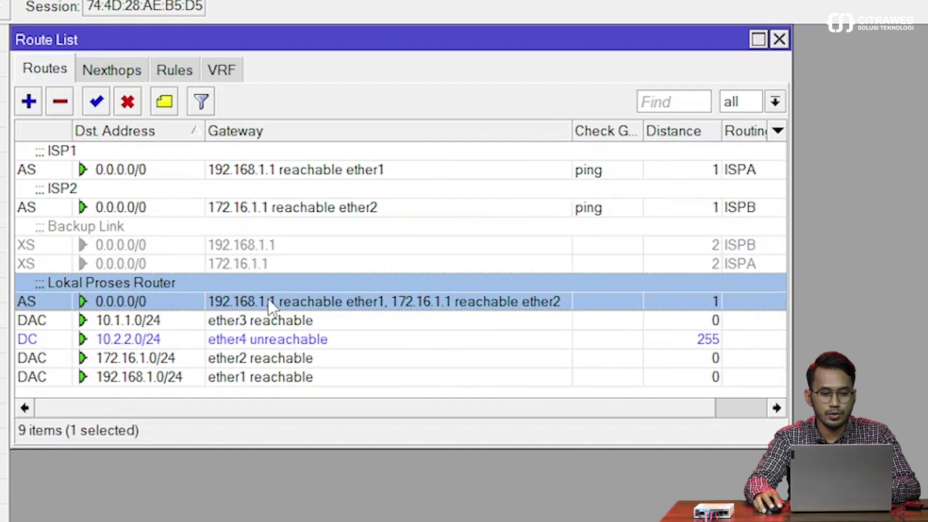
drag(789, 305, 878, 303)
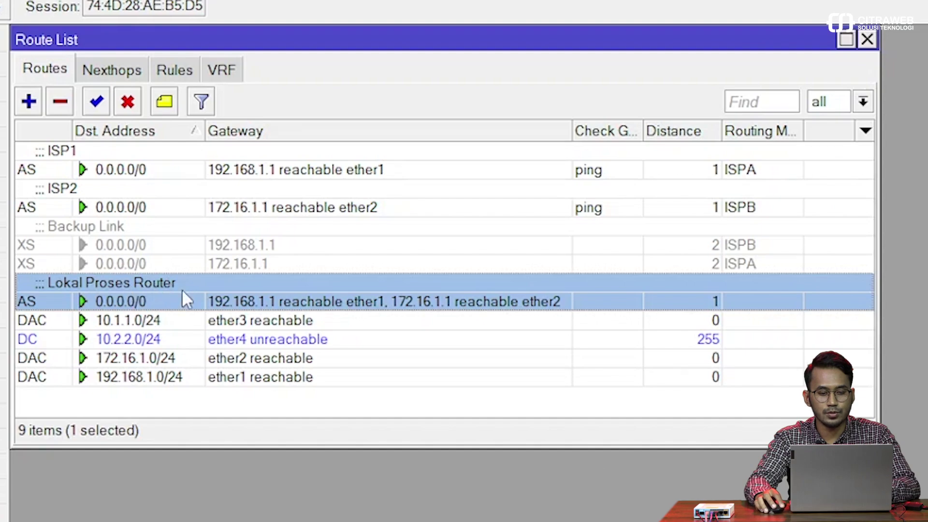
click(164, 110)
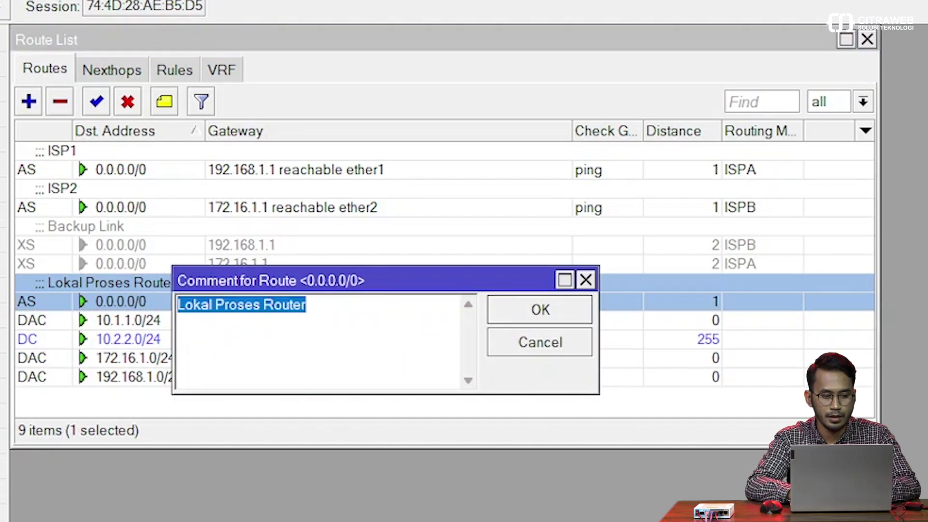
text(Backup dgn ECMP)
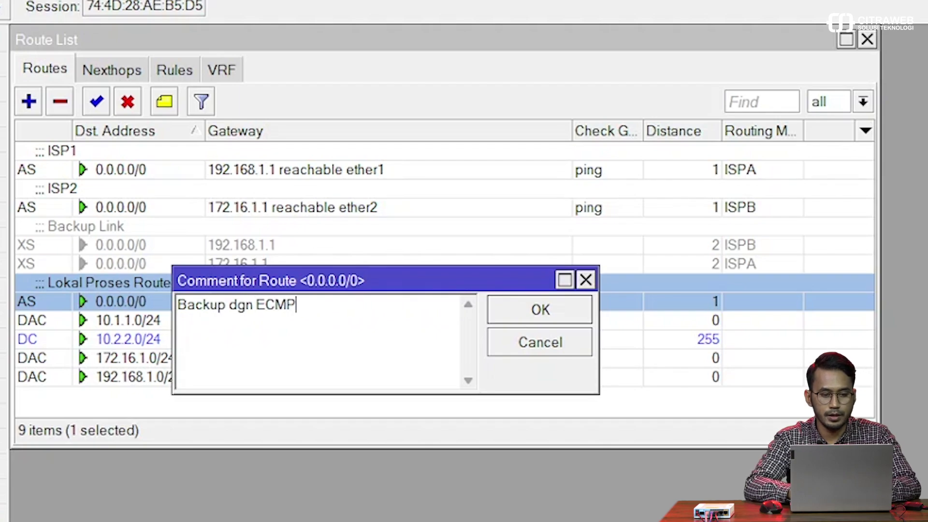
key(Return)
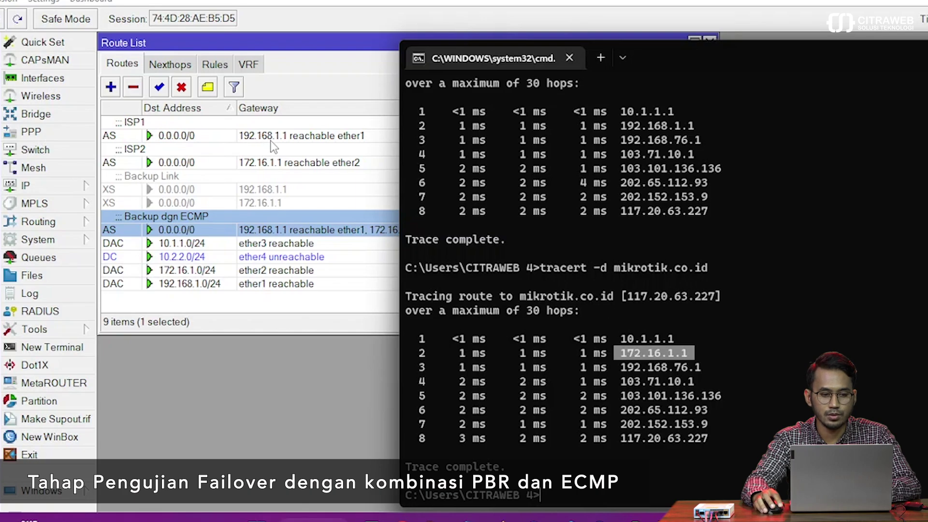
Rerun tracert -d mikrotik.co.id in Command Prompt, stop it after the first hops, and highlight the second hop's address.
click(666, 337)
key(Up)
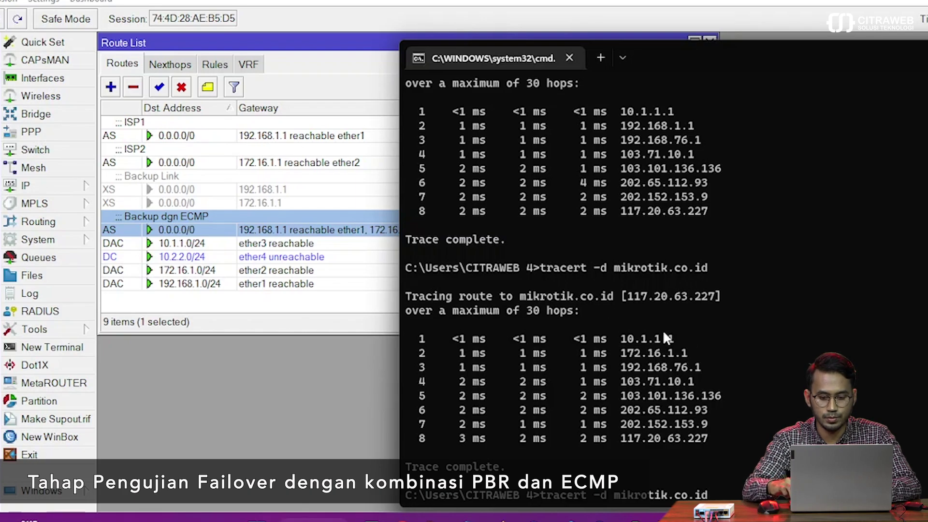
key(Return)
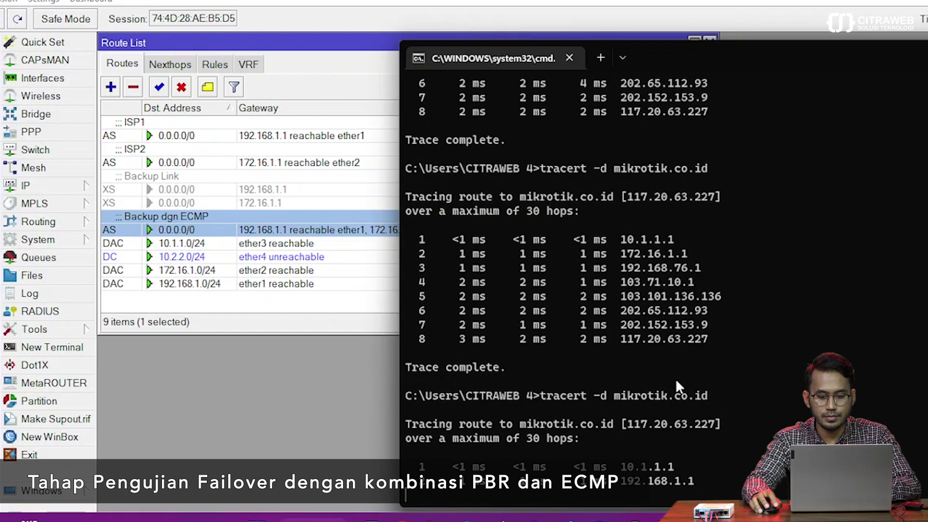
key(ctrl+c)
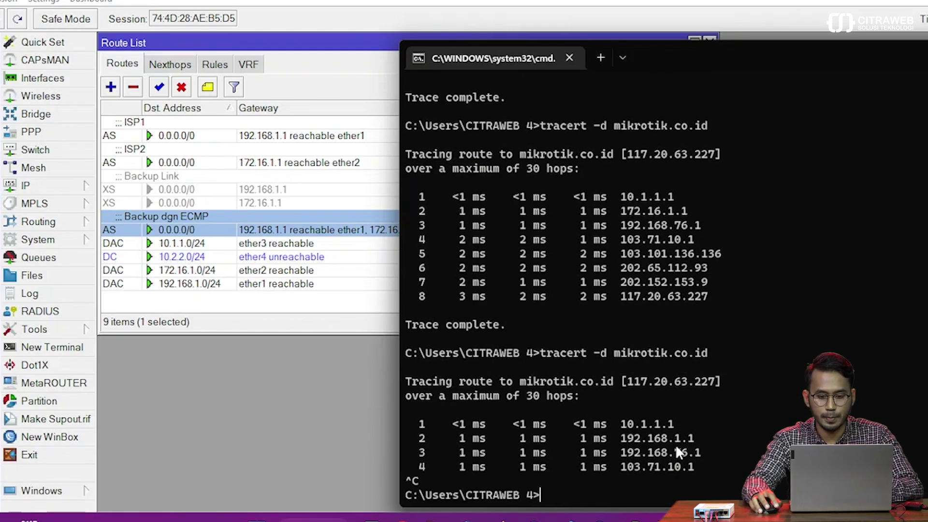
drag(675, 437, 629, 434)
click(620, 434)
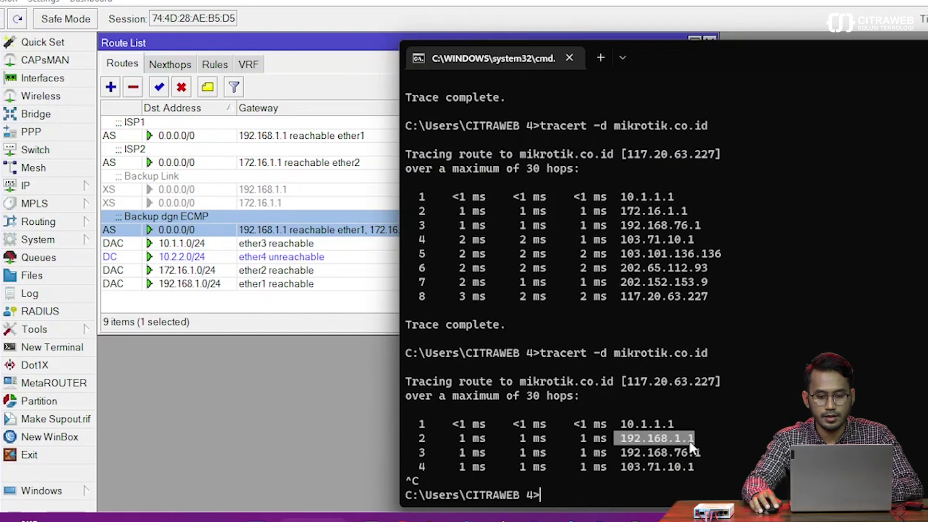
drag(689, 441, 695, 443)
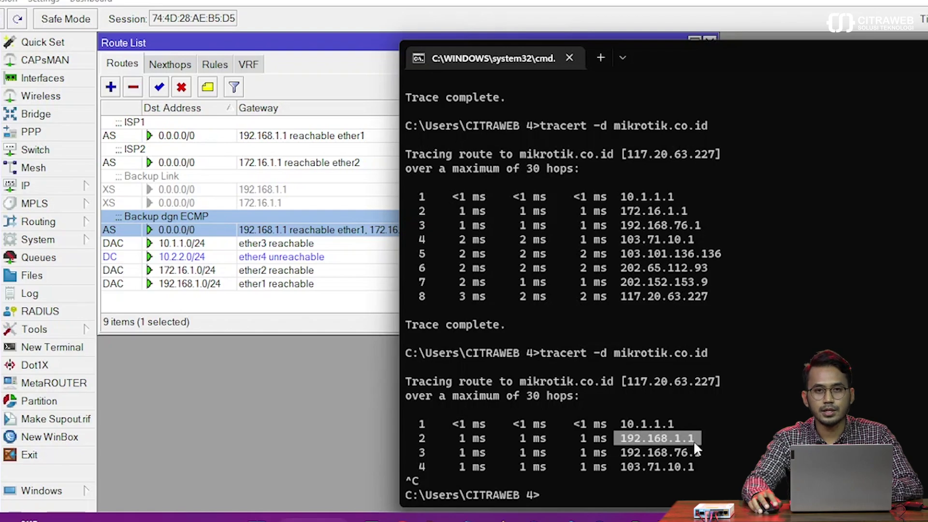
Return to the route list in WinBox, and select the ISP1 and Backup dgn ECMP routes to compare their gateway status.
click(376, 91)
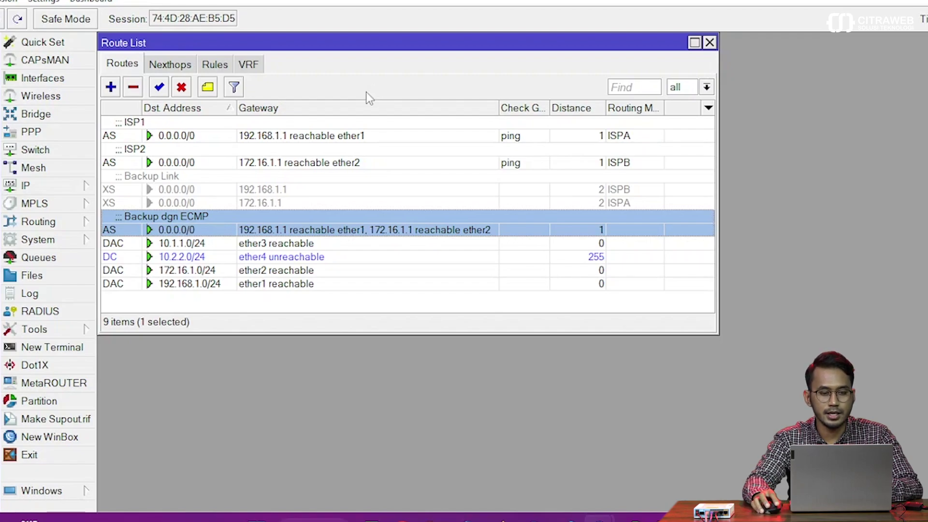
click(358, 136)
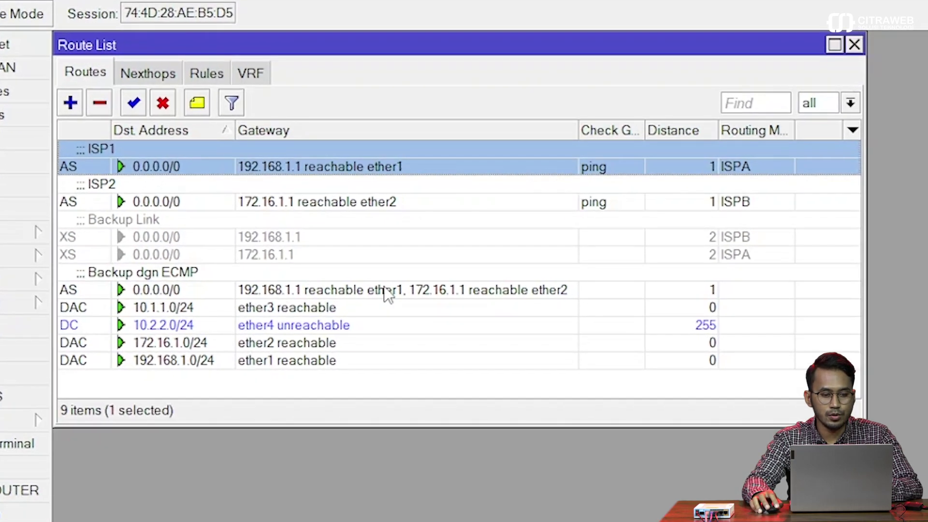
click(387, 290)
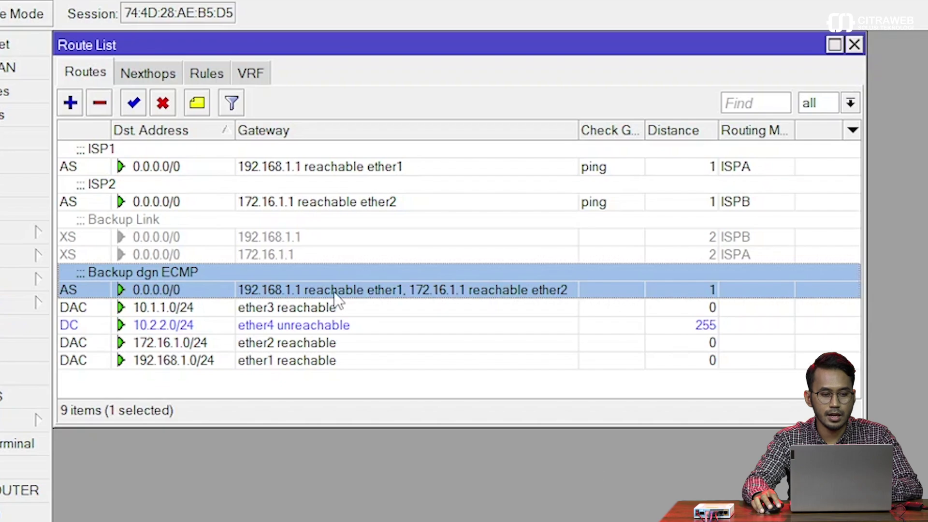
ctrl+click(339, 170)
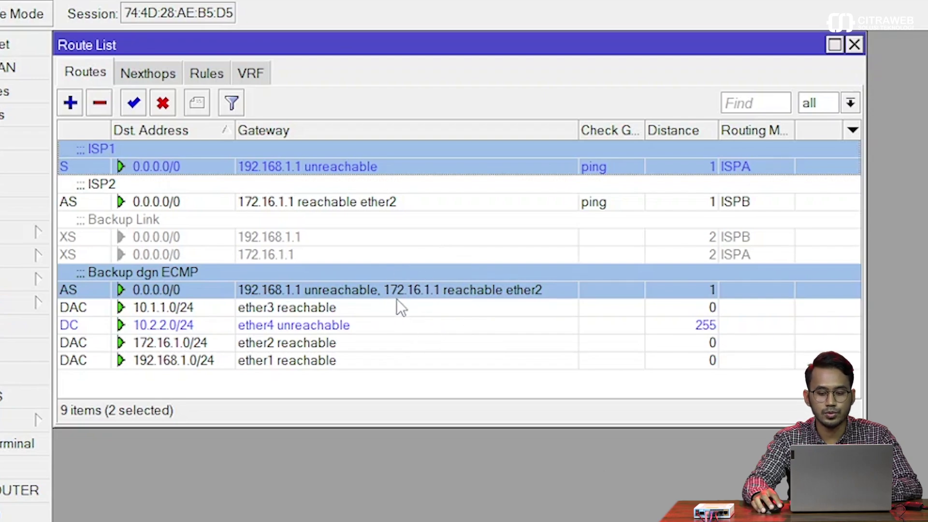
Trace the route to mikrotik.co.id once more in Command Prompt, highlight the second hop's address, and return to WinBox's route list.
key(alt+Tab)
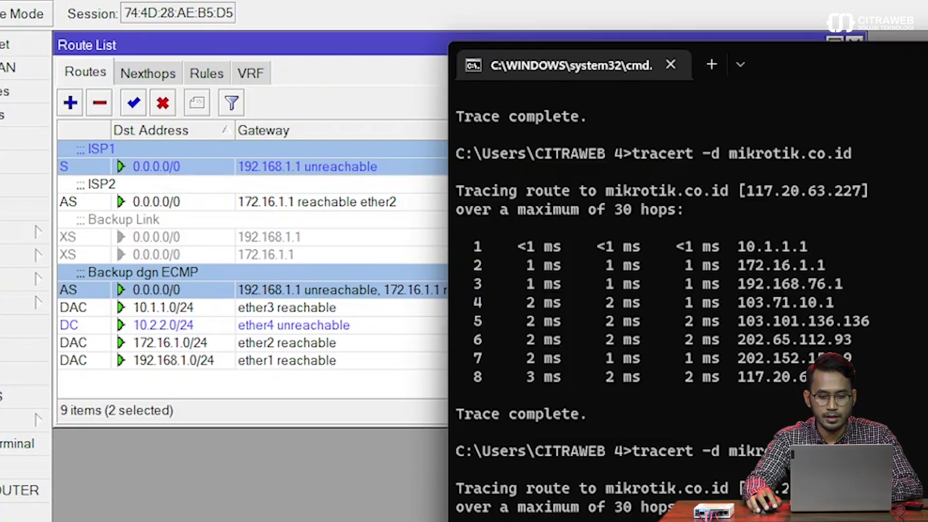
key(ctrl+c)
key(Up)
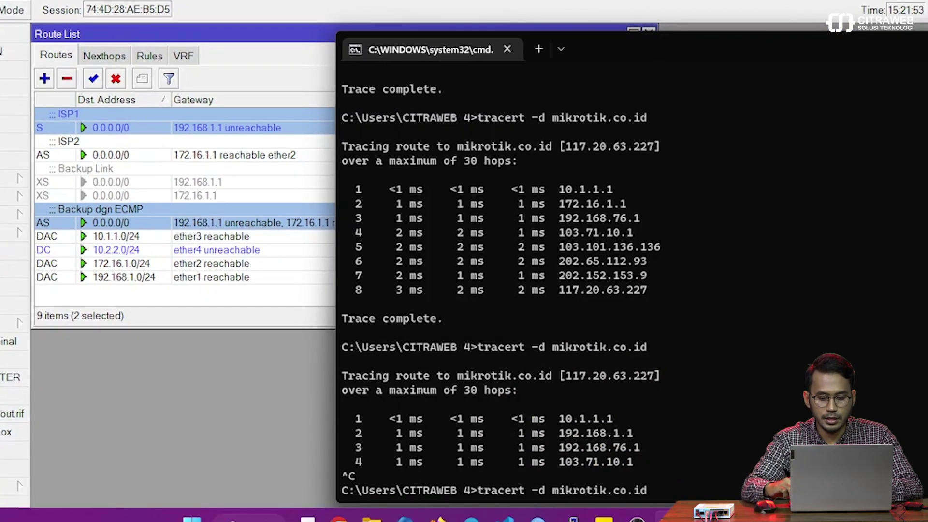
key(Return)
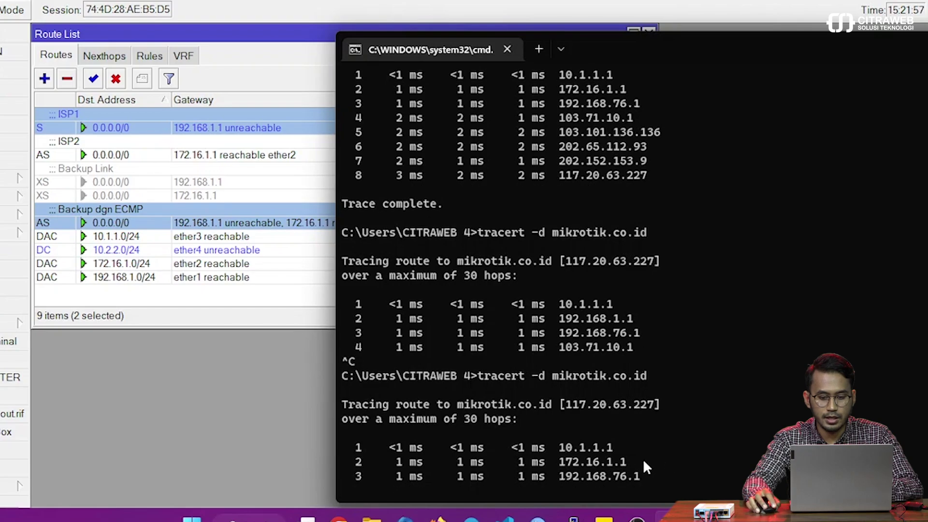
key(ctrl+c)
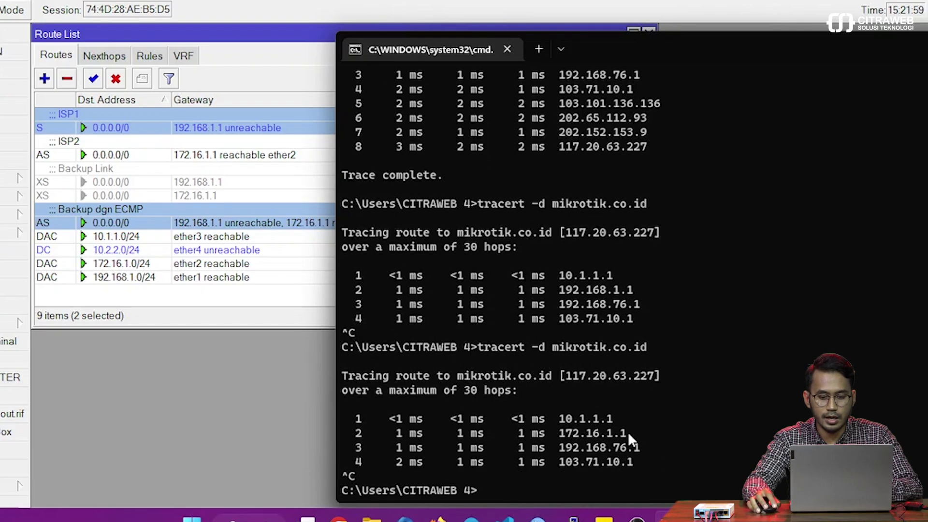
drag(628, 431, 560, 434)
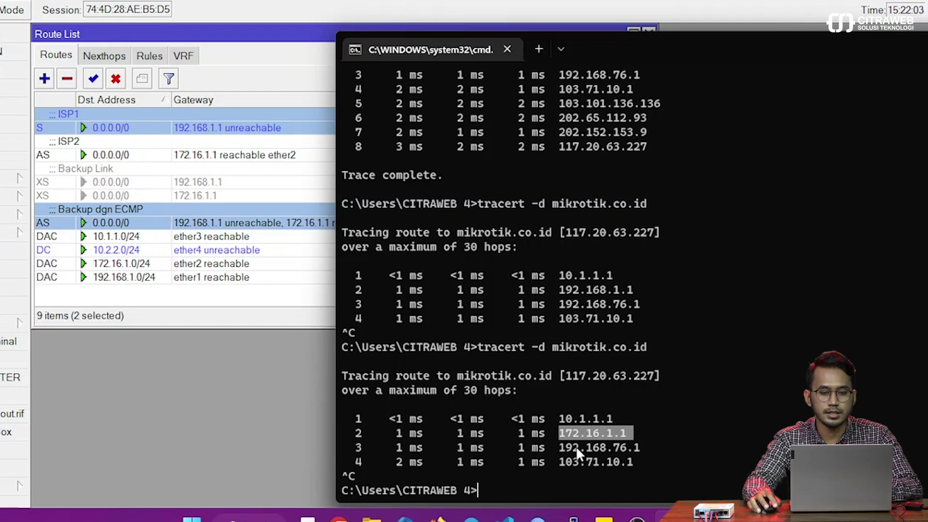
click(294, 72)
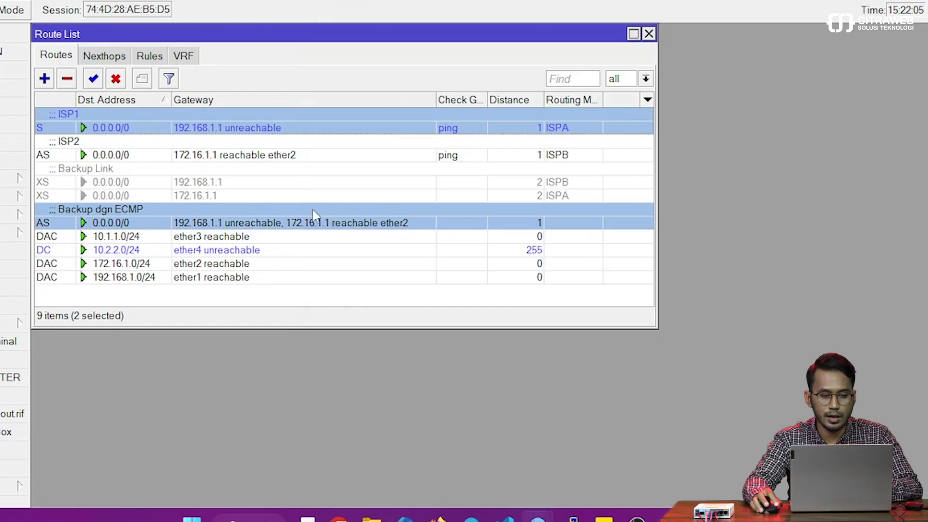